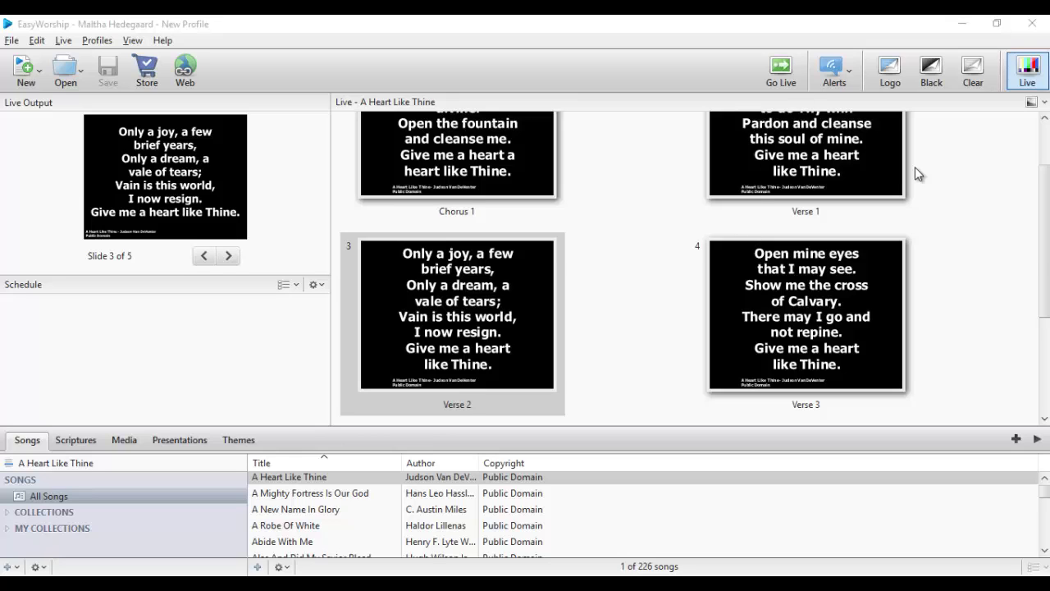
- Look through the Scriptures, Media, Presentations and Themes libraries, and return to the slides of the song A Heart Like Thine
drag(1047, 267, 1046, 201)
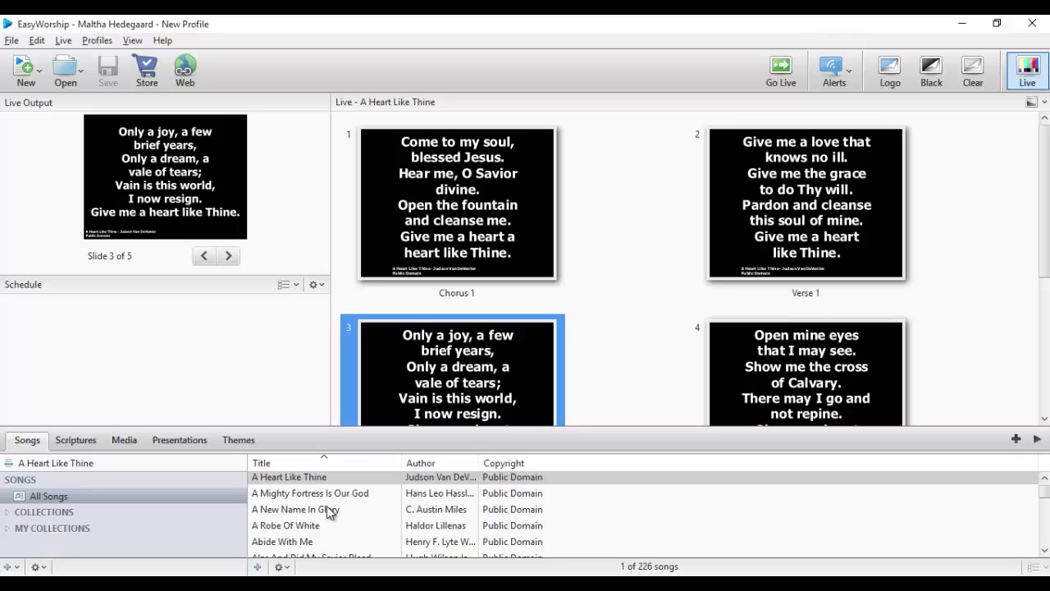
click(75, 438)
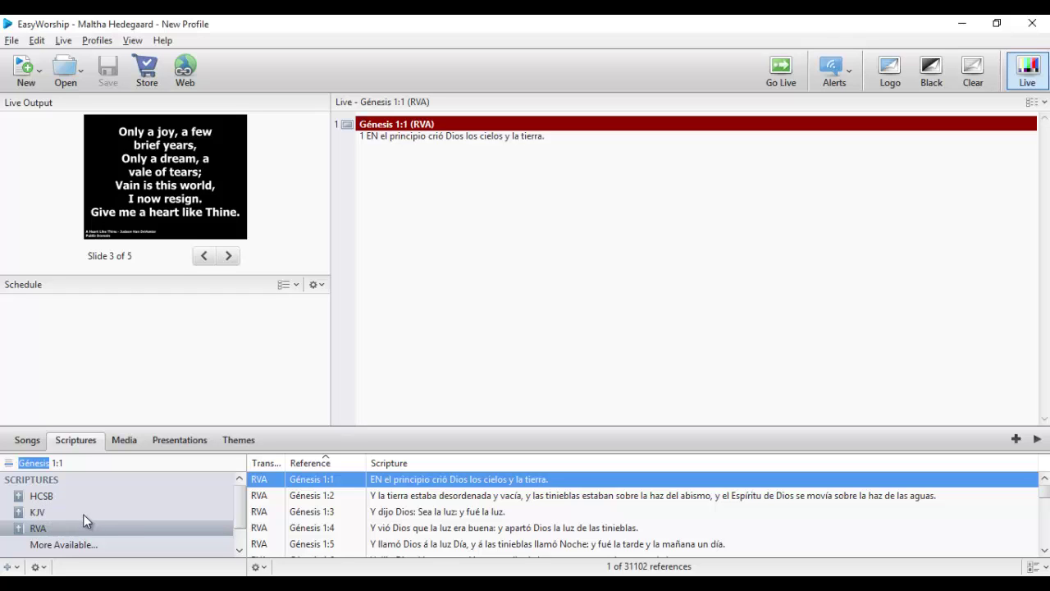
click(123, 442)
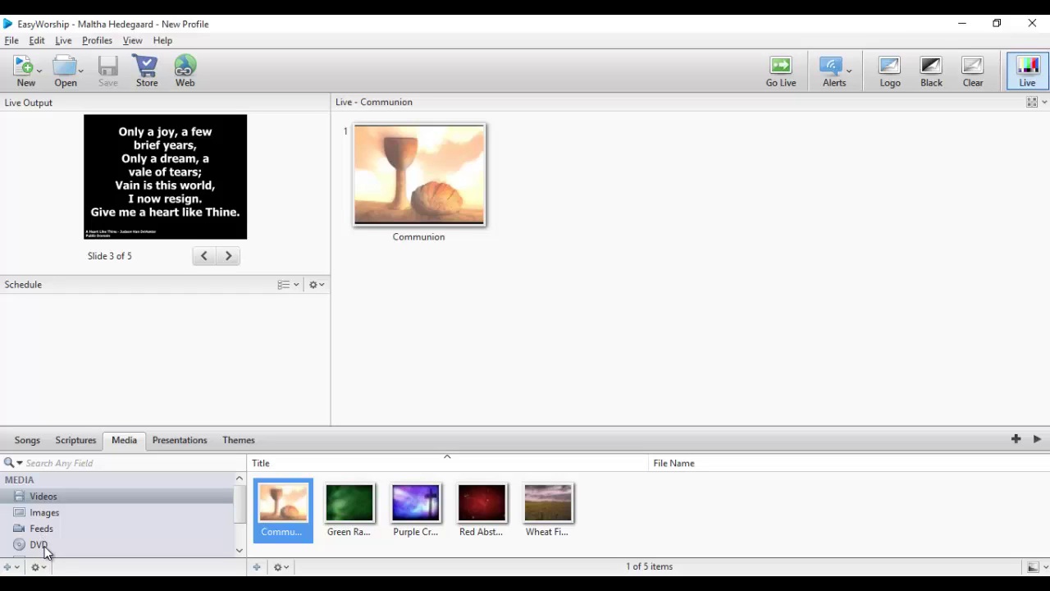
click(174, 441)
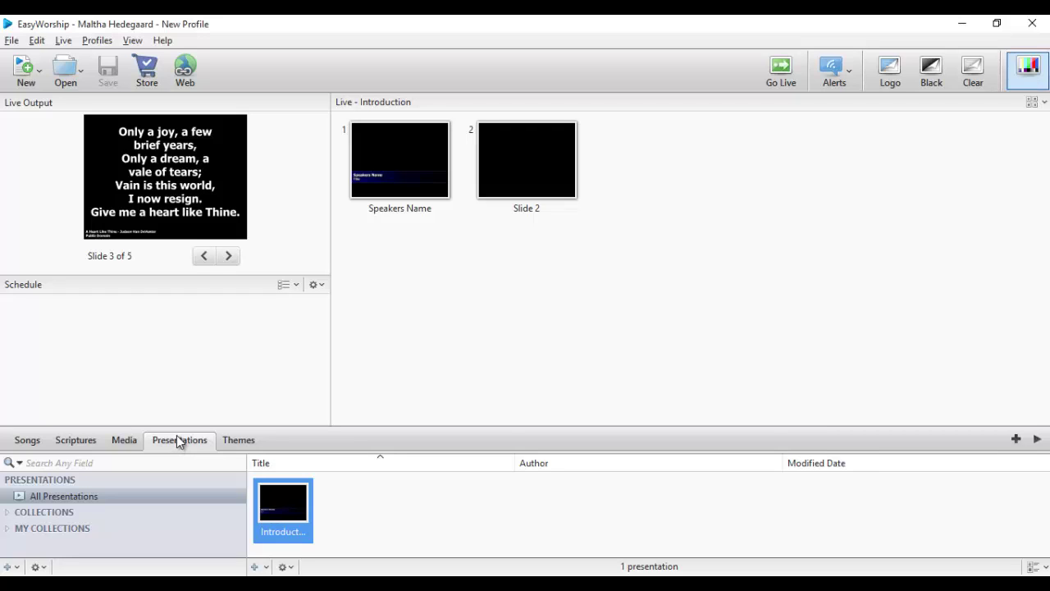
click(236, 439)
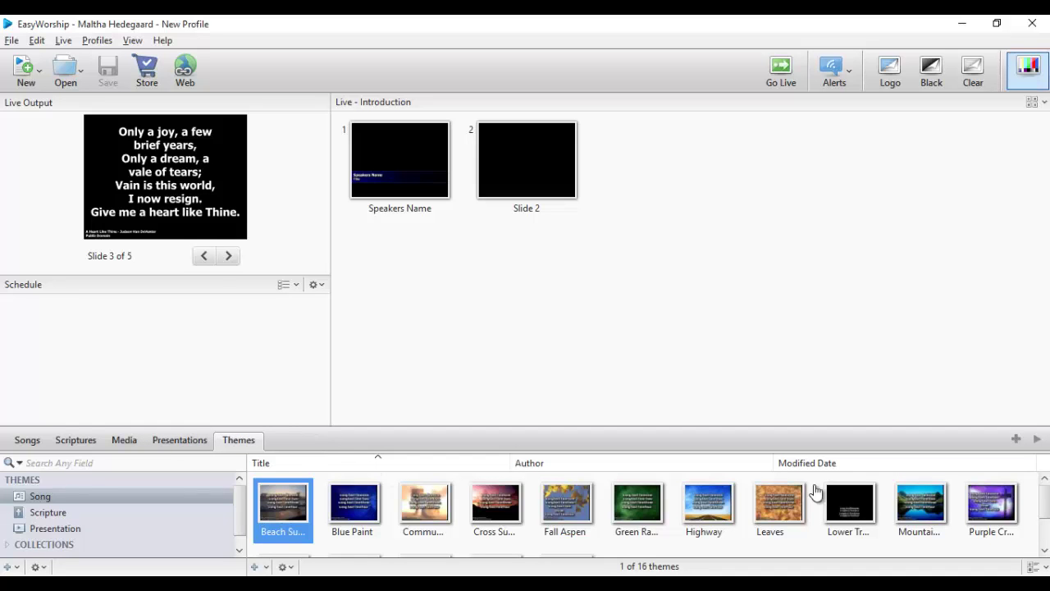
scroll(1040, 497, down, 2)
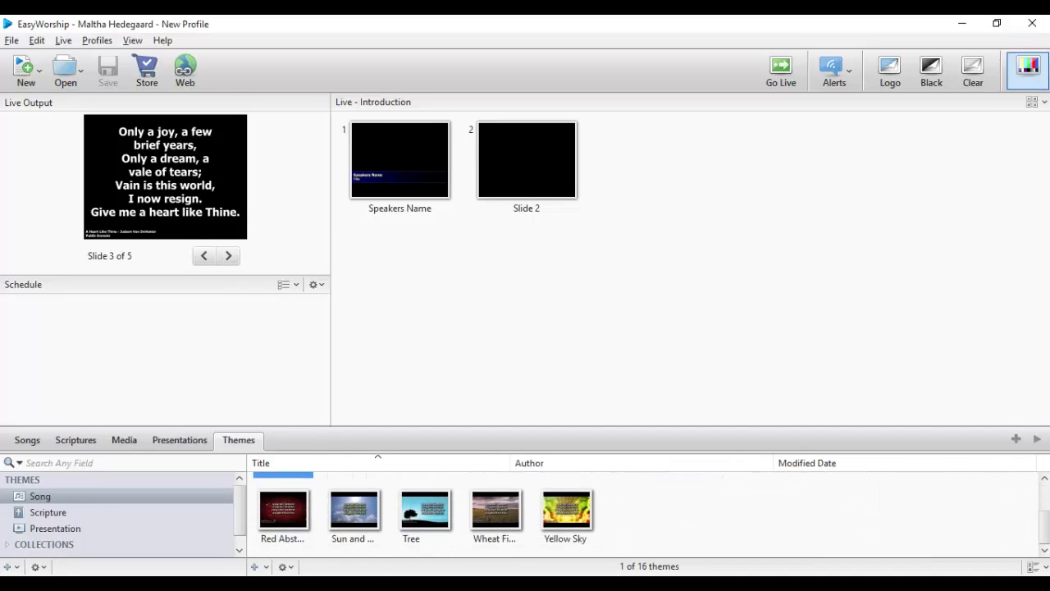
drag(1044, 538, 1045, 492)
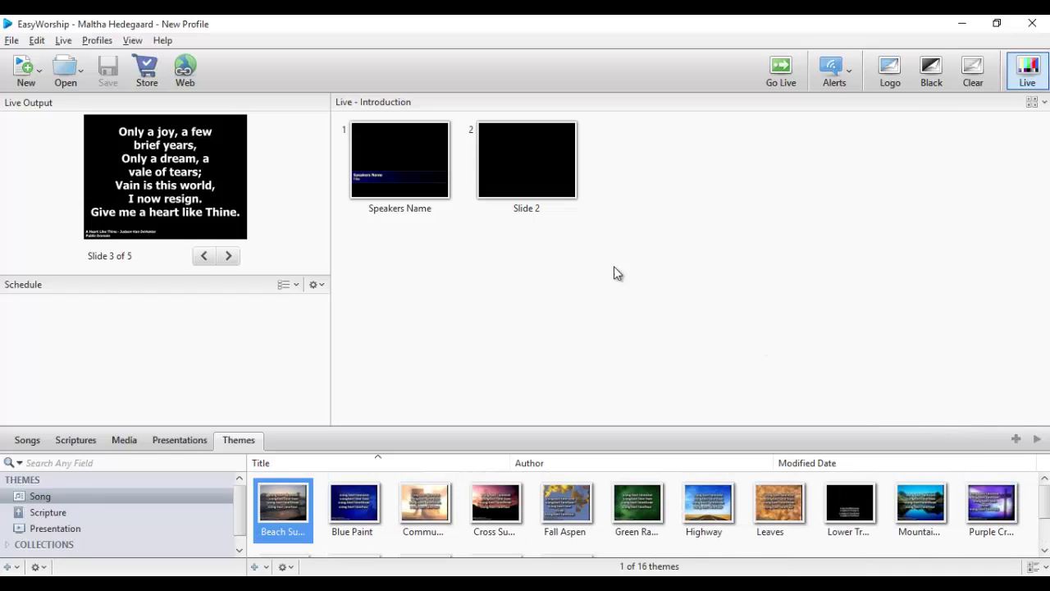
click(31, 440)
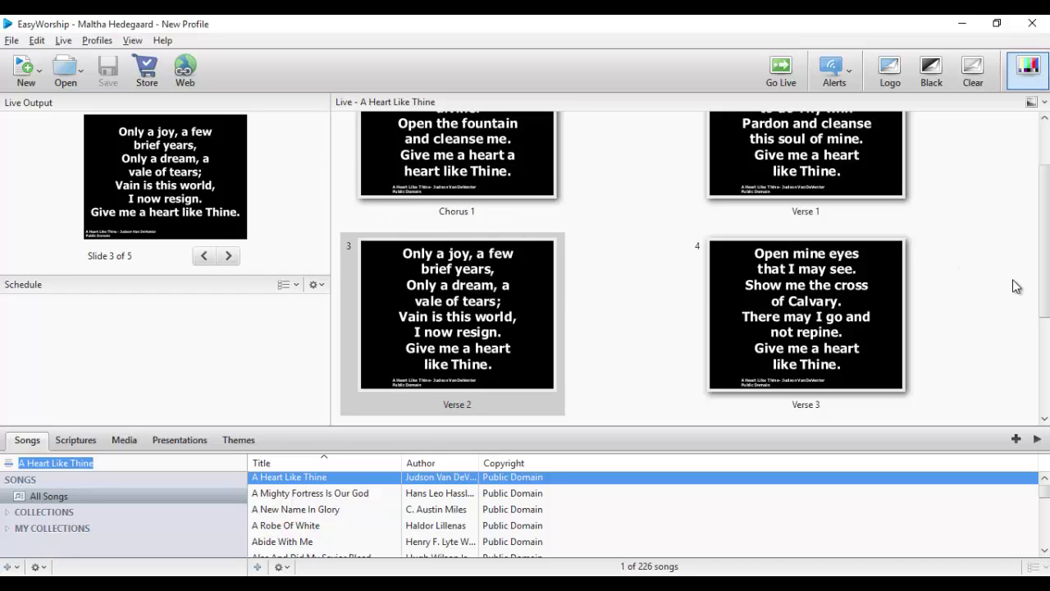
drag(1043, 272, 1043, 235)
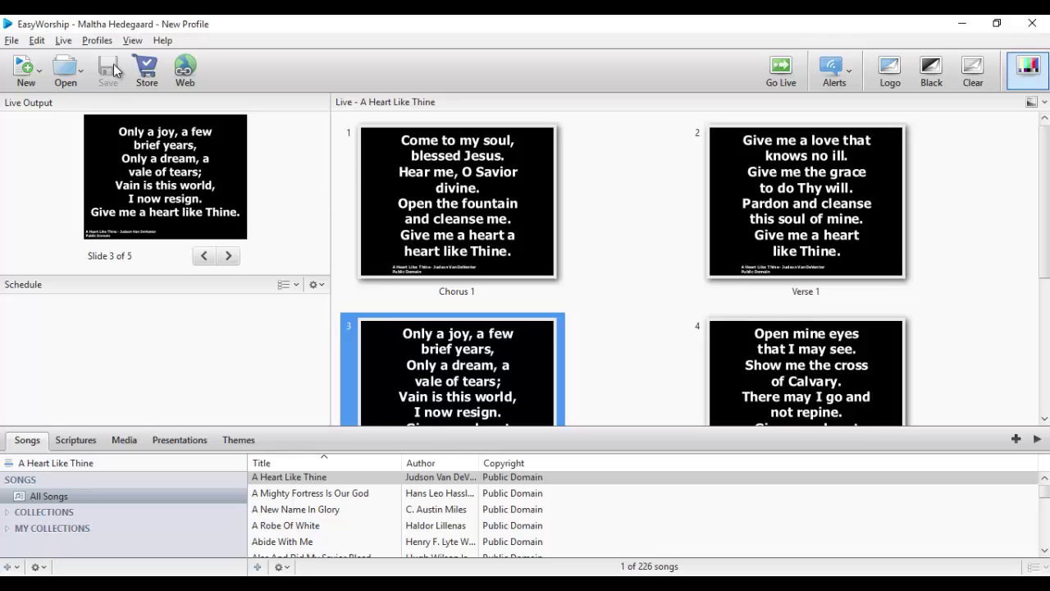
- Compare the Preview and Live and Live with Resource Preview layouts, and return to Preview and Live Combined
click(132, 41)
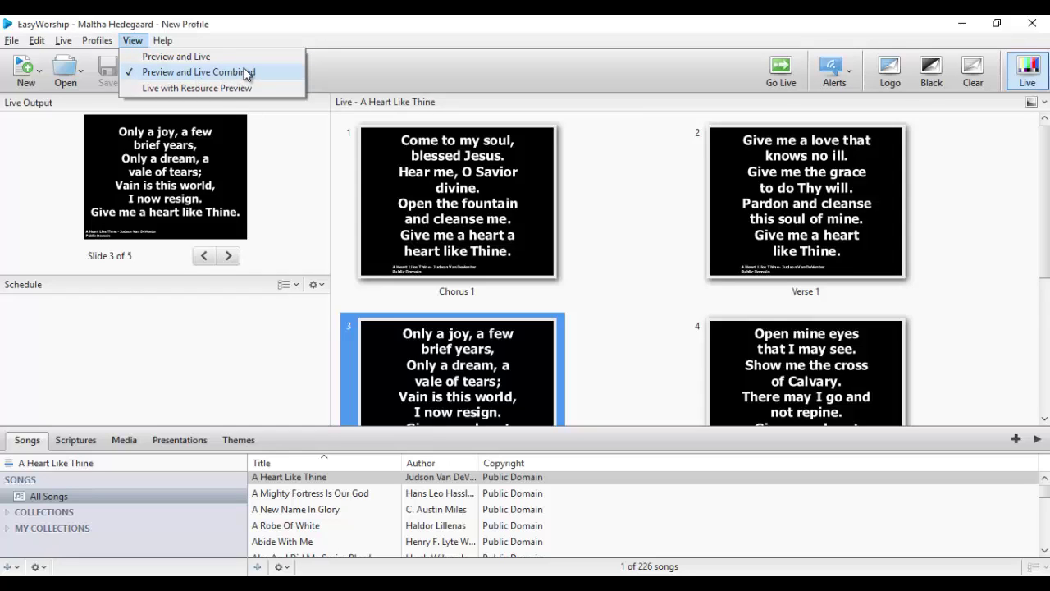
click(182, 66)
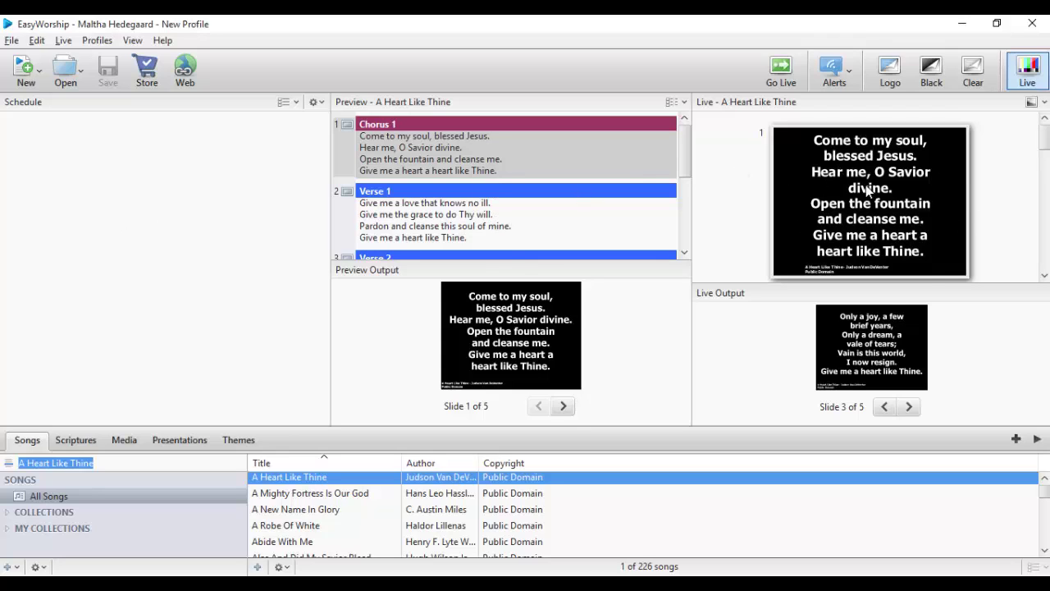
click(130, 39)
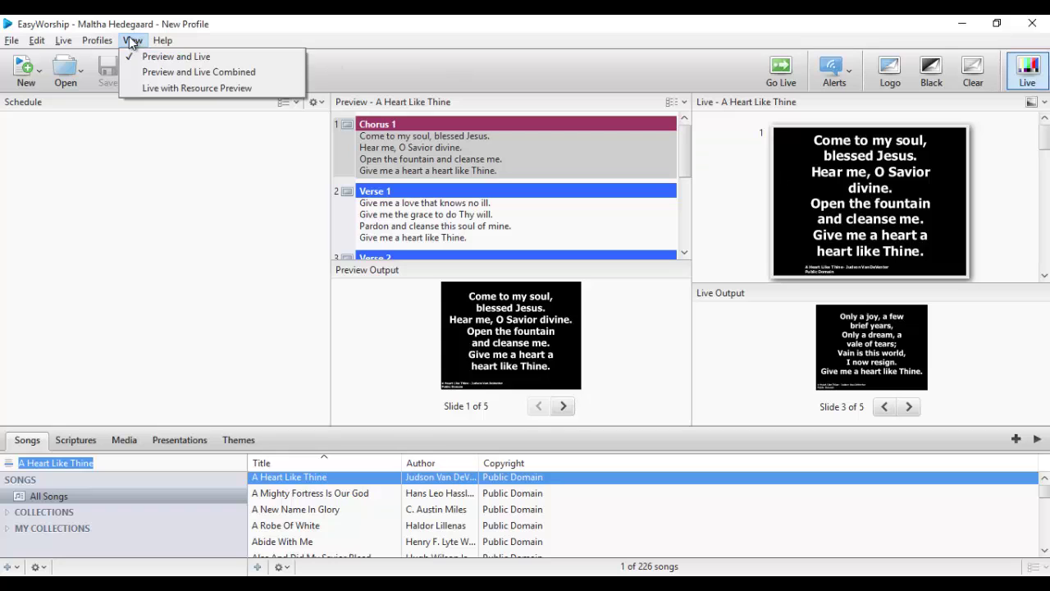
click(153, 90)
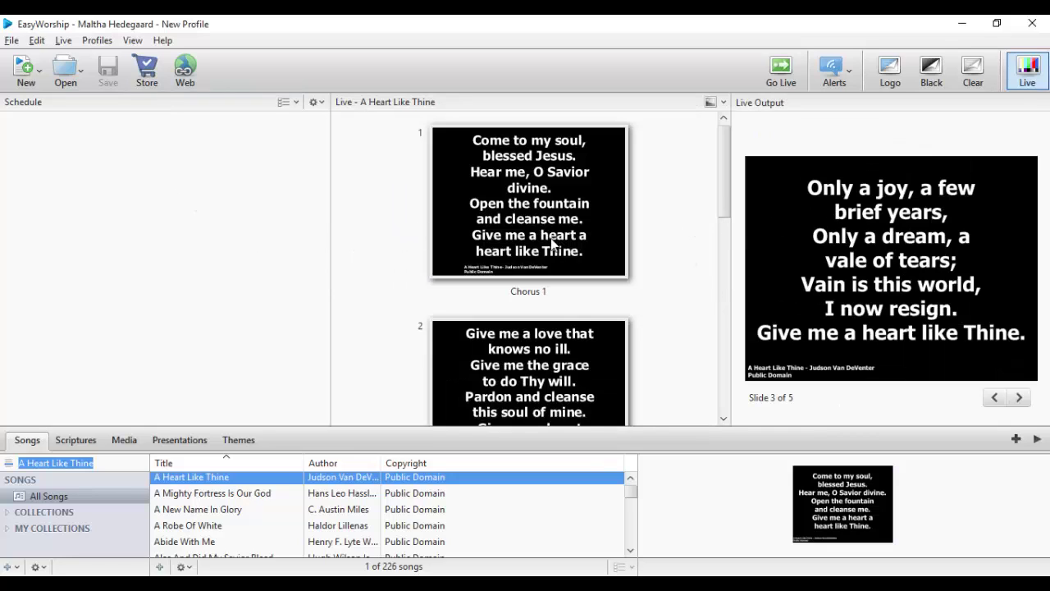
click(132, 40)
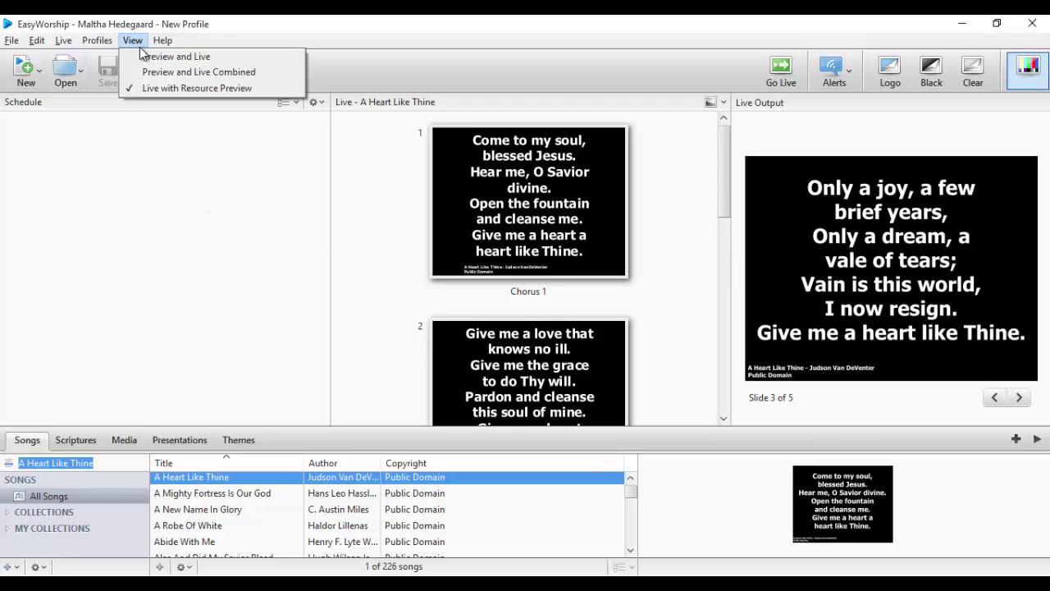
click(149, 56)
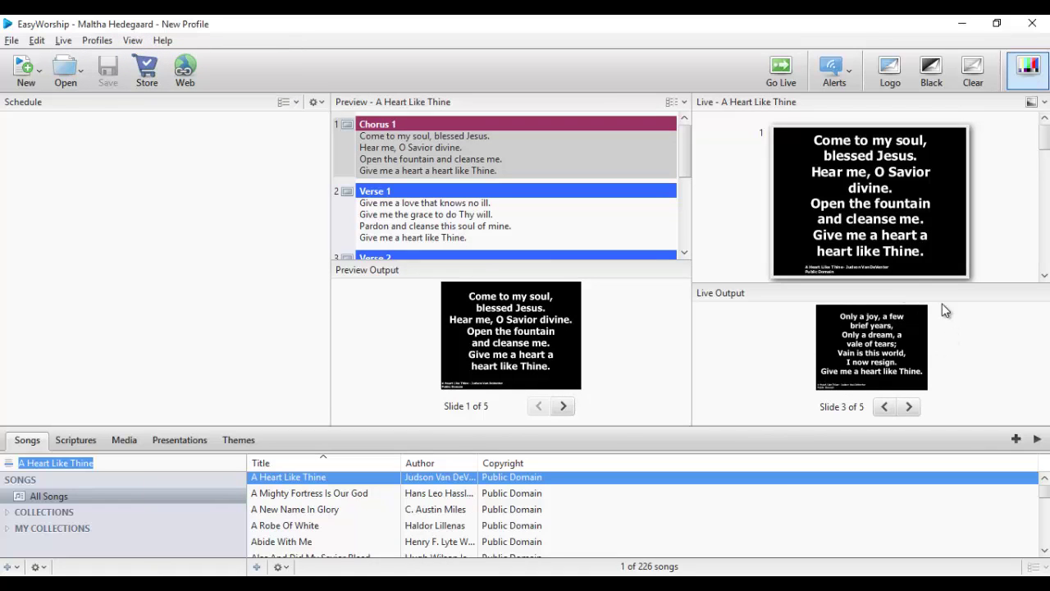
click(132, 40)
click(152, 90)
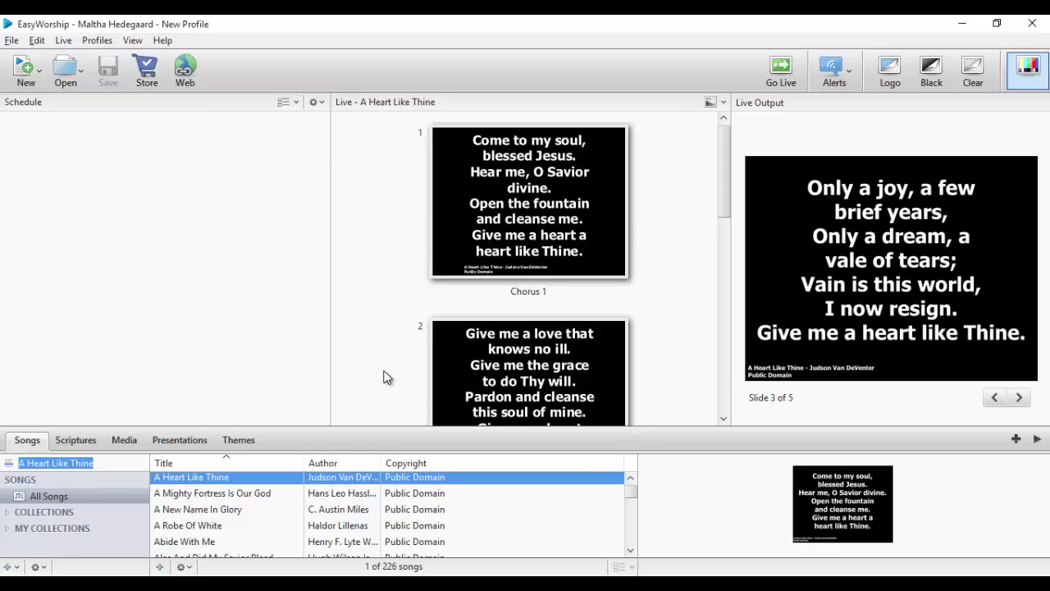
click(132, 40)
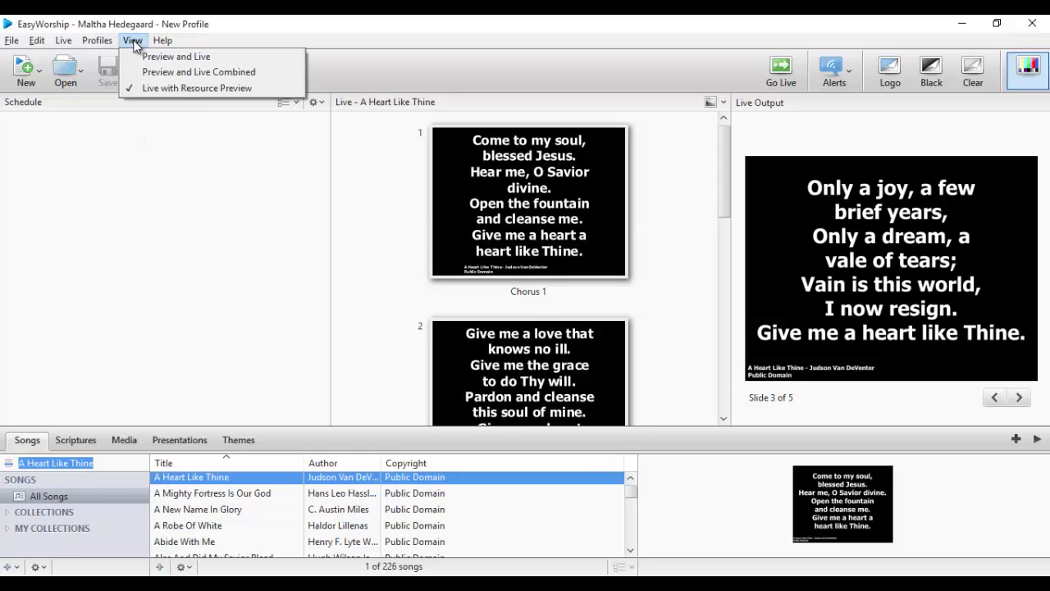
click(146, 72)
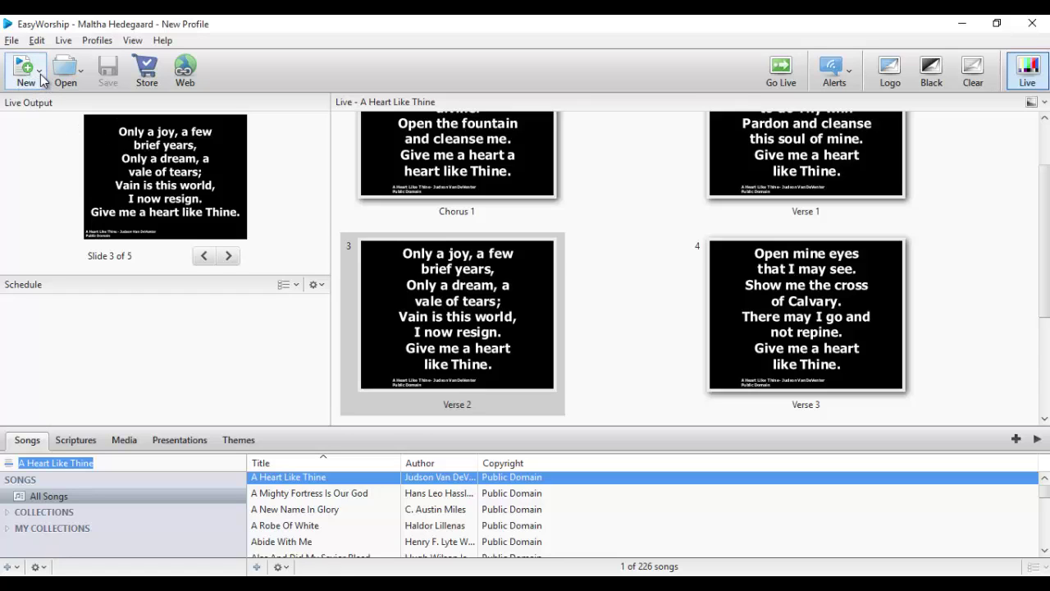
- Create a new song titled "God is great"
click(41, 78)
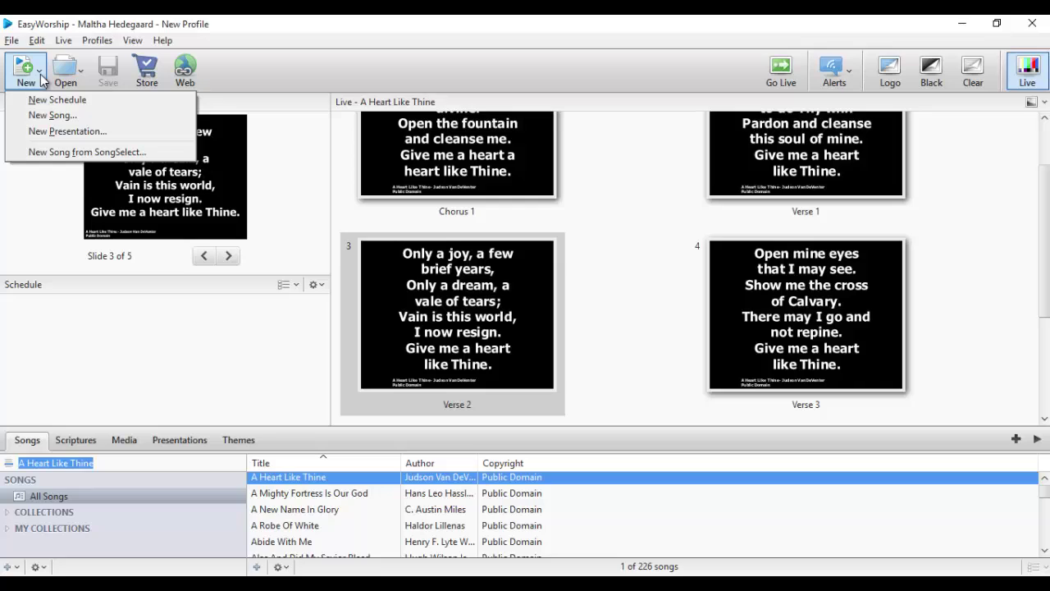
click(49, 120)
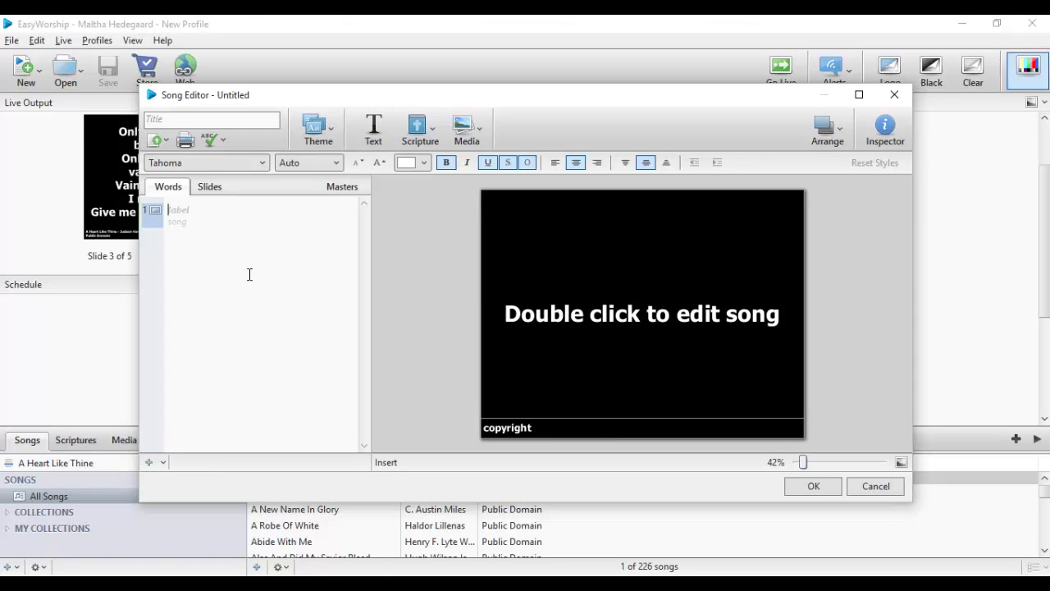
click(249, 274)
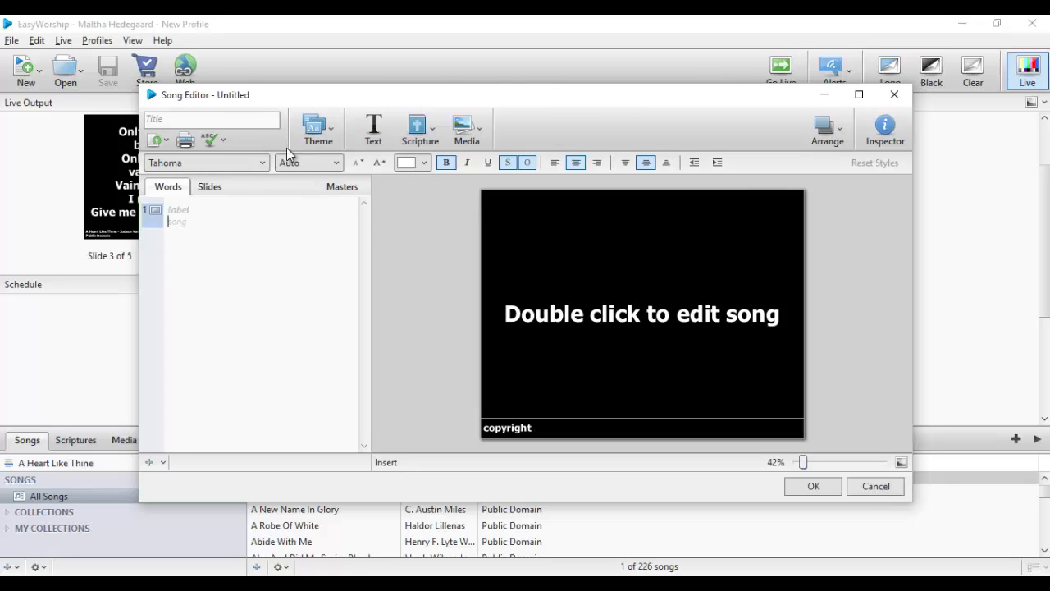
click(254, 121)
click(254, 122)
text(God is great)
- Label the song's first slide "verse 1"
click(179, 209)
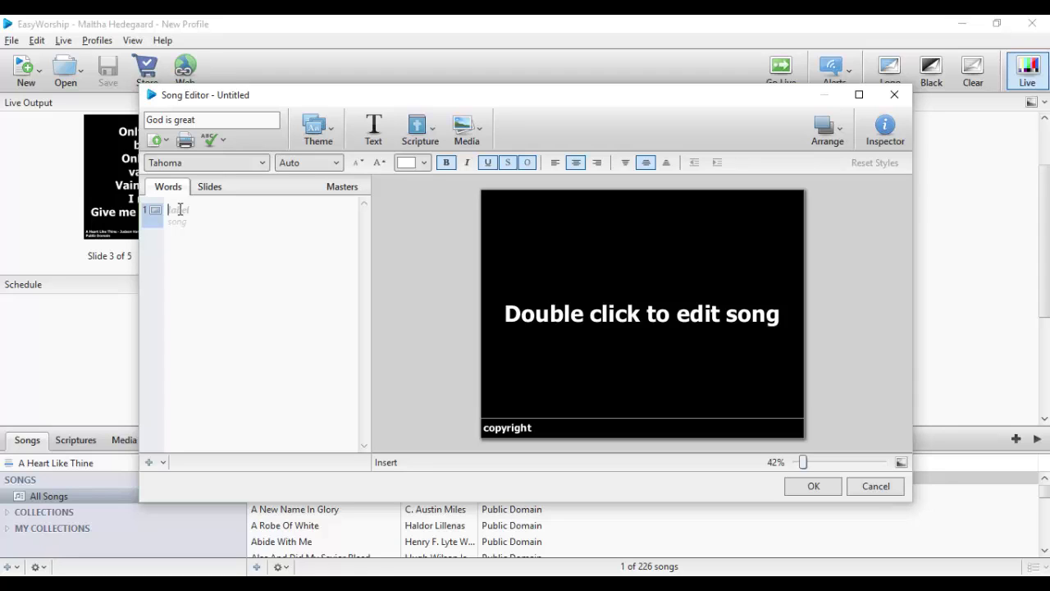
click(179, 209)
text(ve)
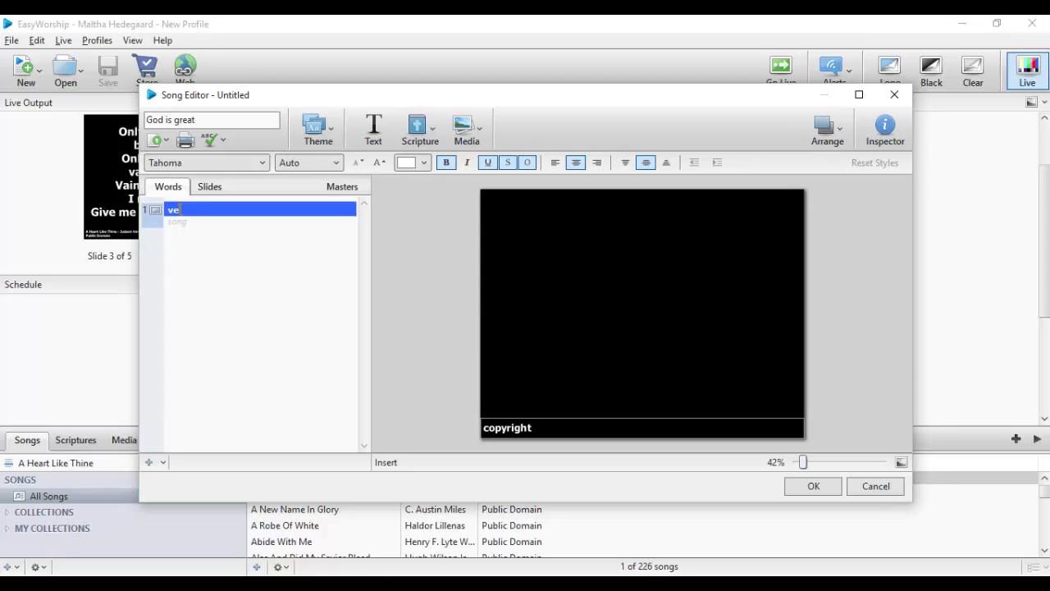
text(rse 1)
- Enter the verse 1 lyrics "God is great and his love endured forever" and end the line
click(242, 226)
text(G)
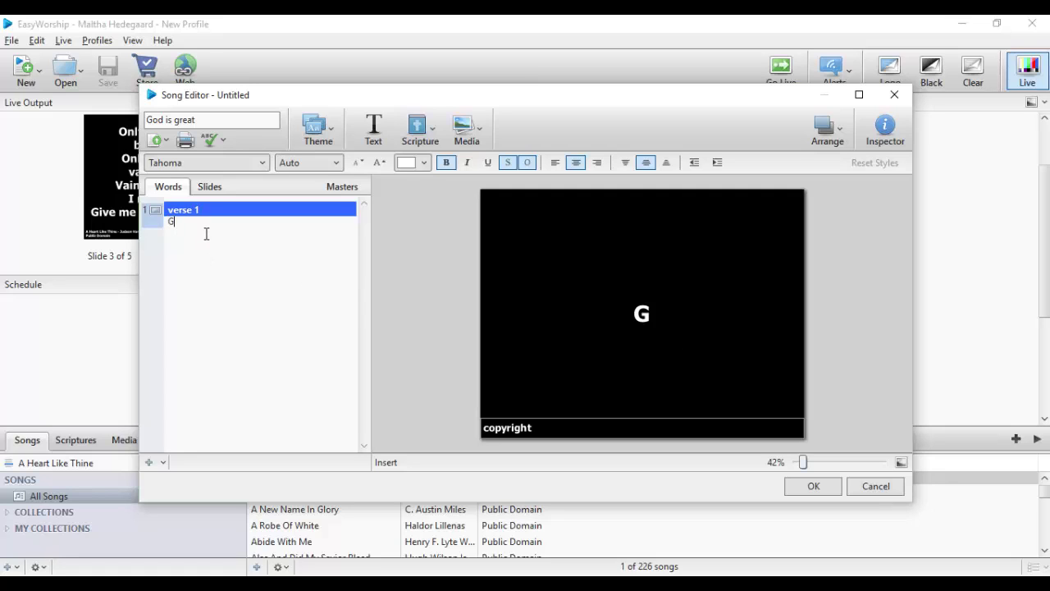
text(od id)
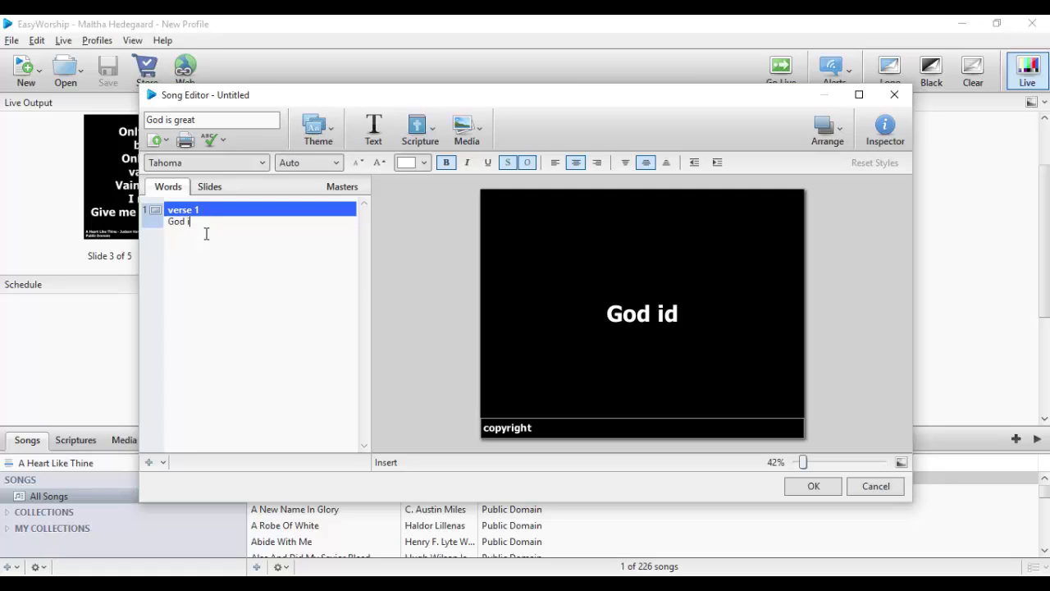
key(BackSpace)
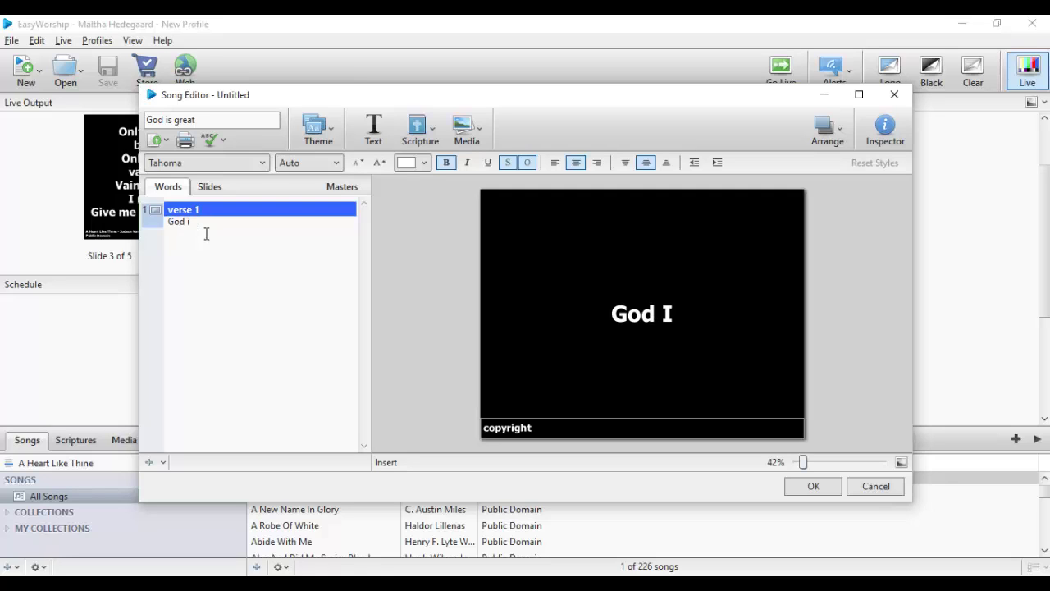
text(s great)
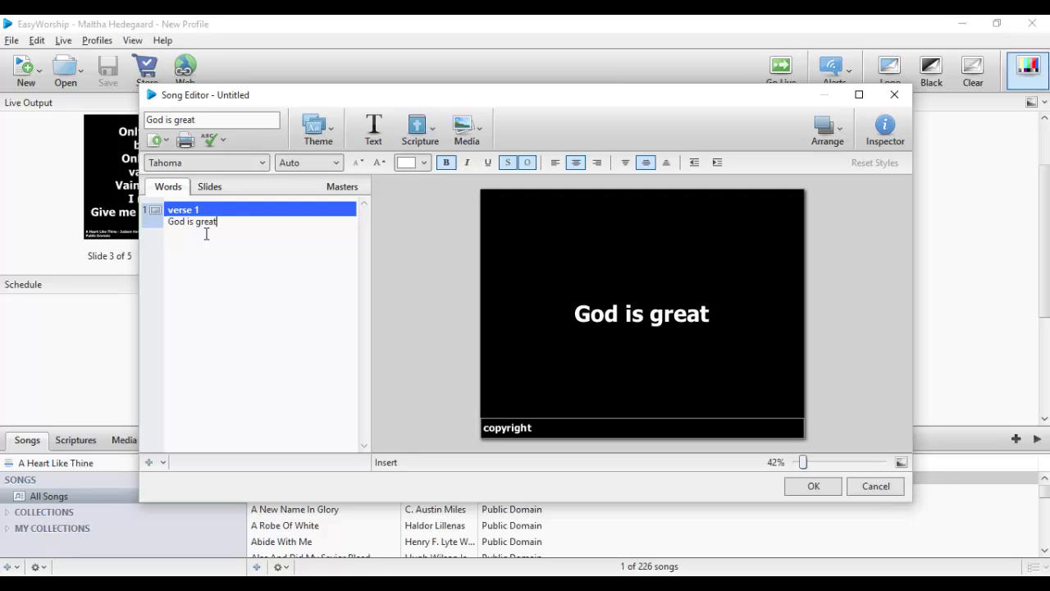
text( a)
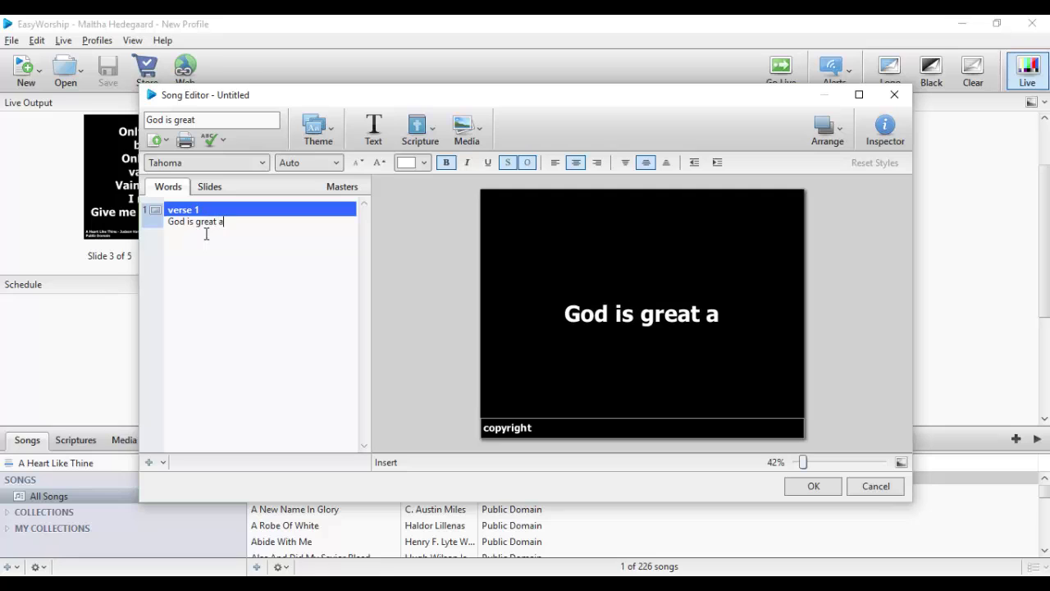
text(nd his lo)
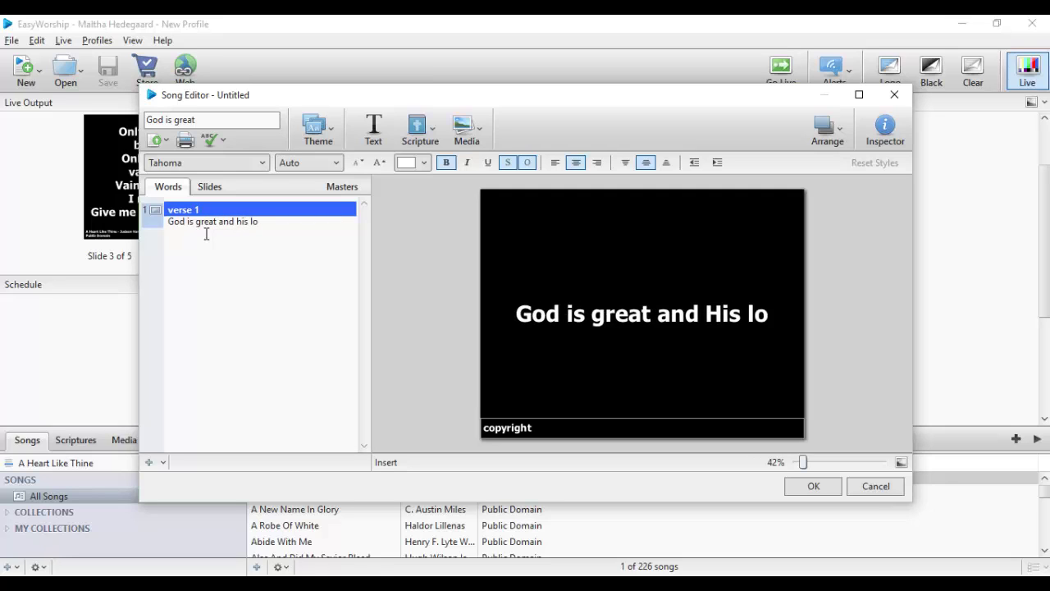
text(ve)
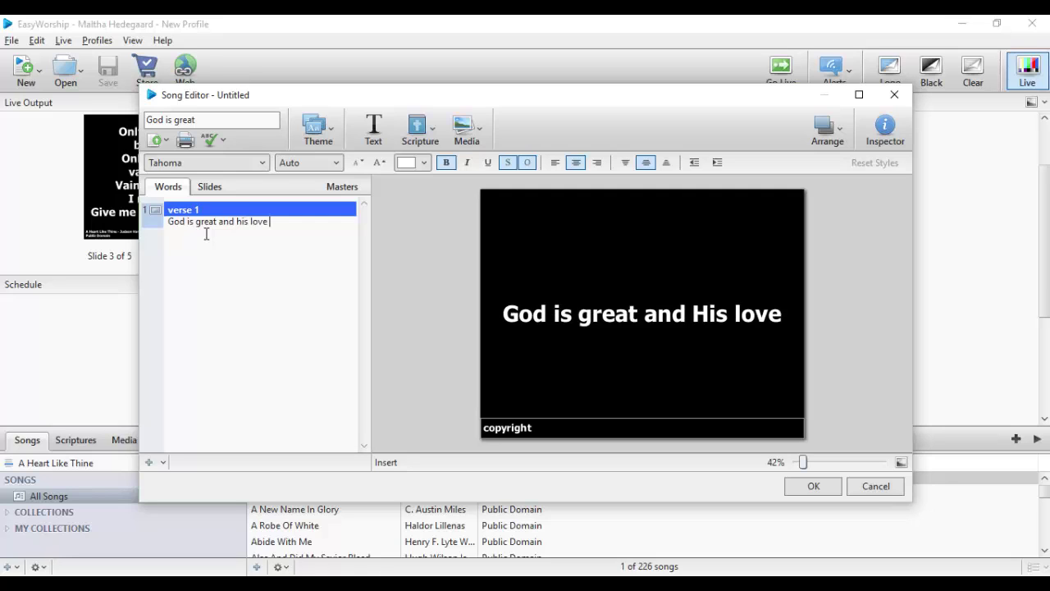
text( endured )
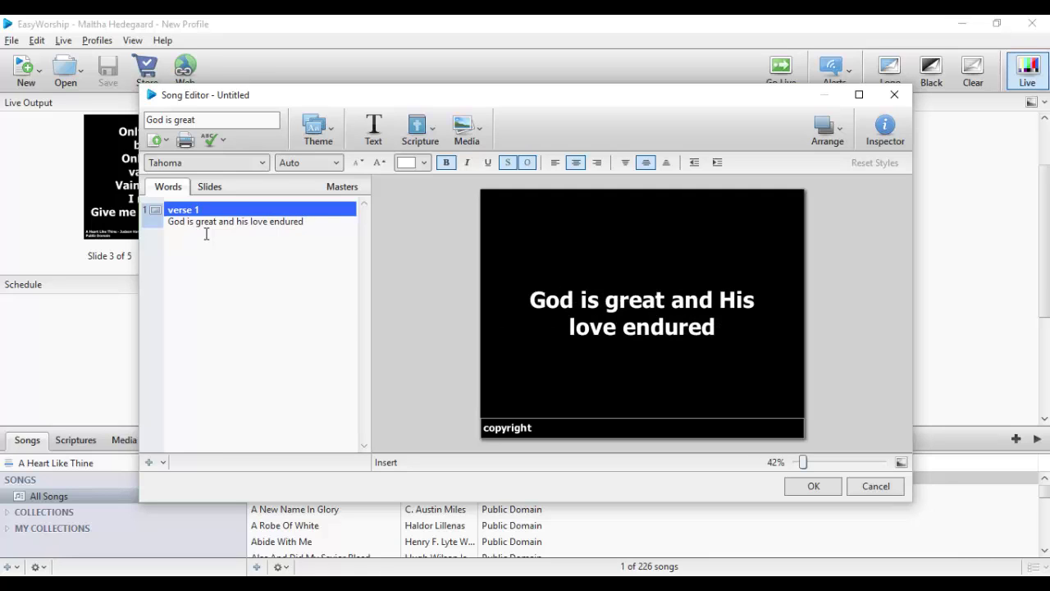
text(forever)
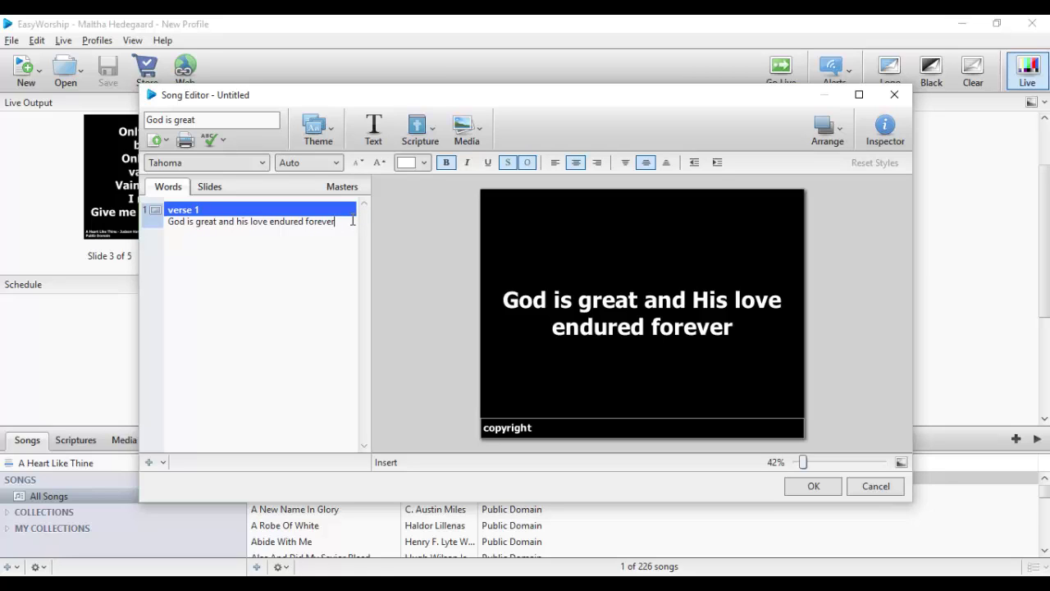
key(Return)
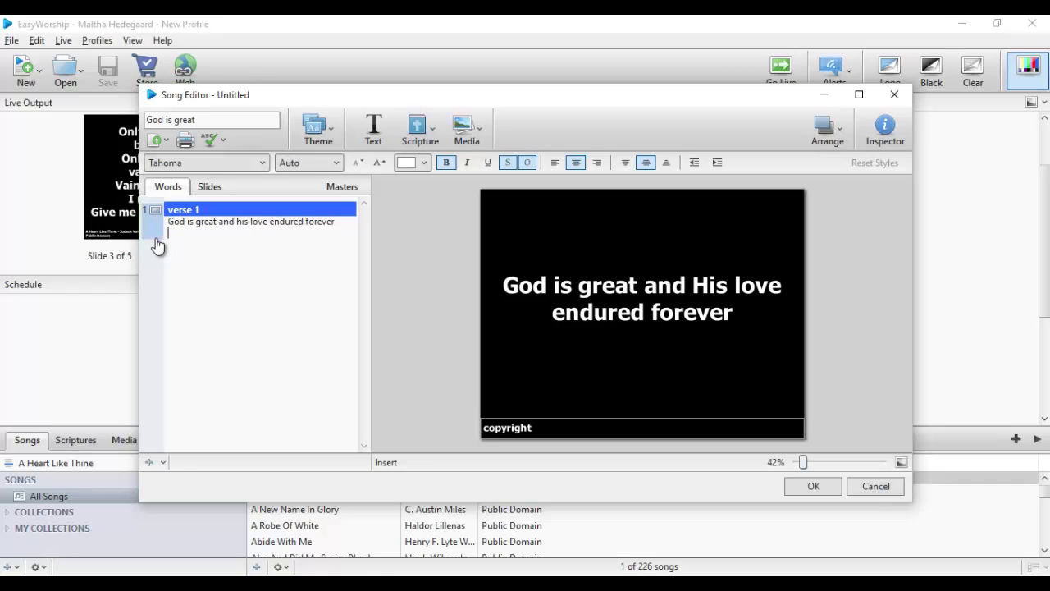
key(Return)
- Colour the verse 1 lyric line "God is great and his love endured forever" orange
drag(805, 466, 807, 465)
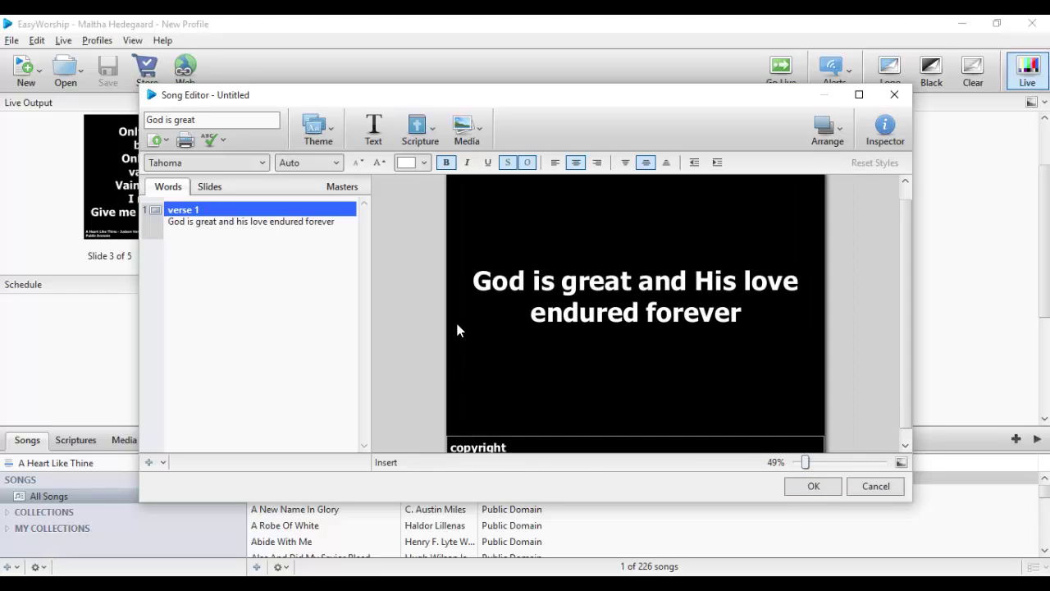
drag(336, 222, 161, 220)
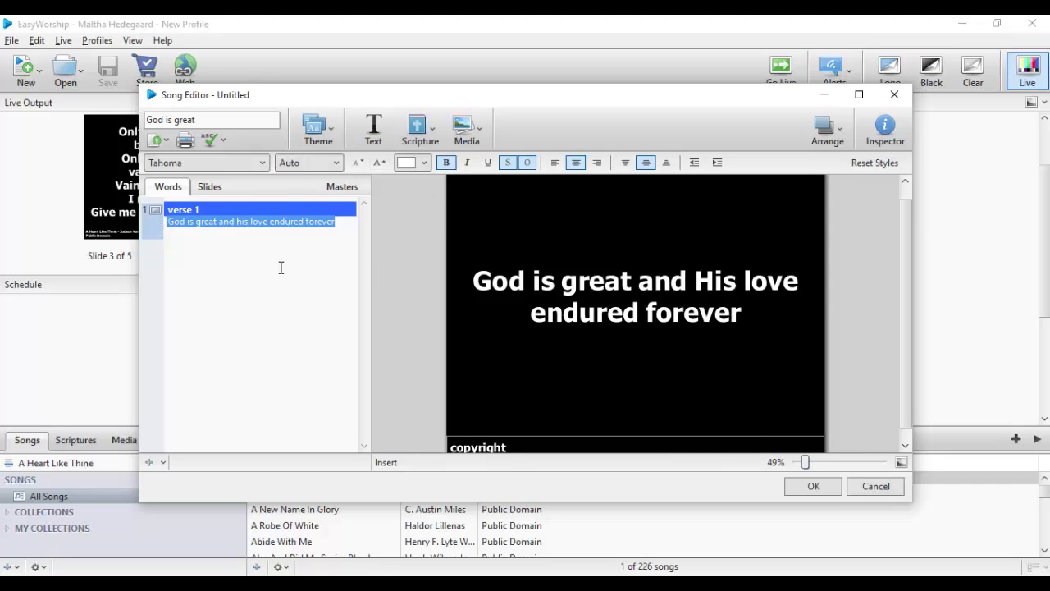
click(421, 166)
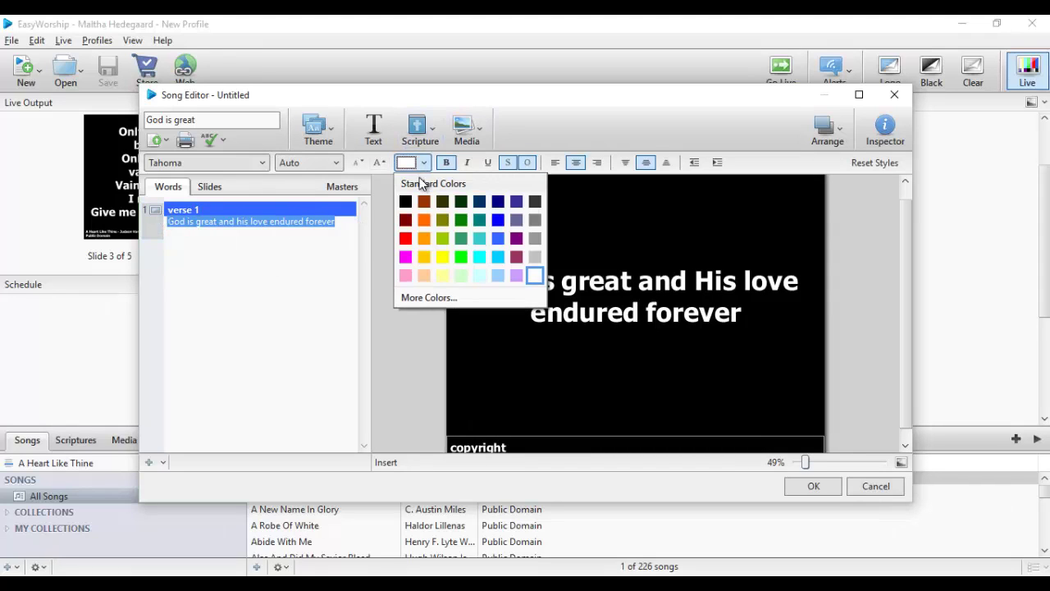
click(425, 220)
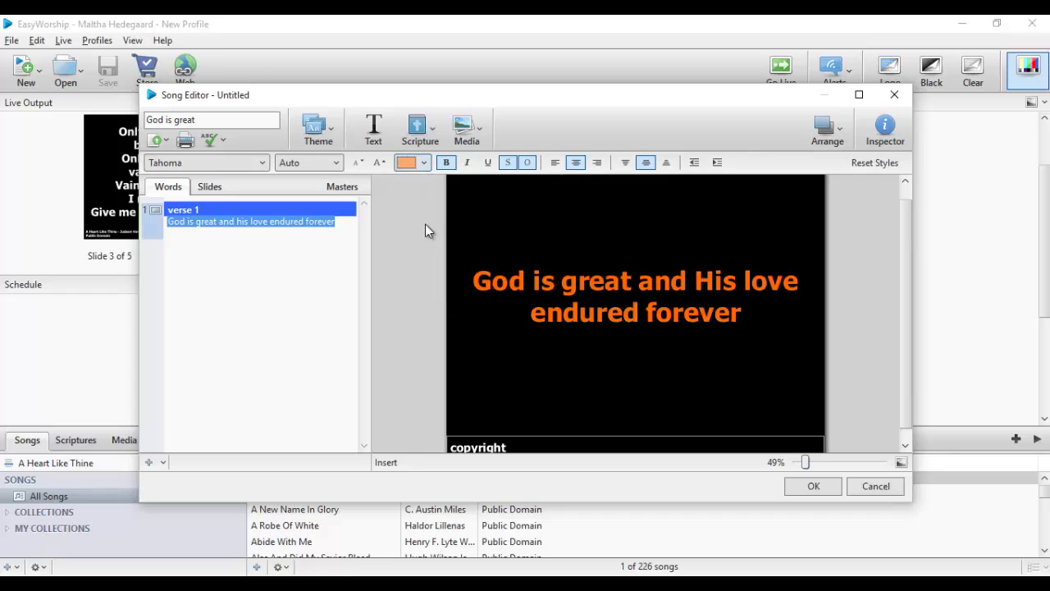
- Apply the Blue Paint theme to the song
click(333, 144)
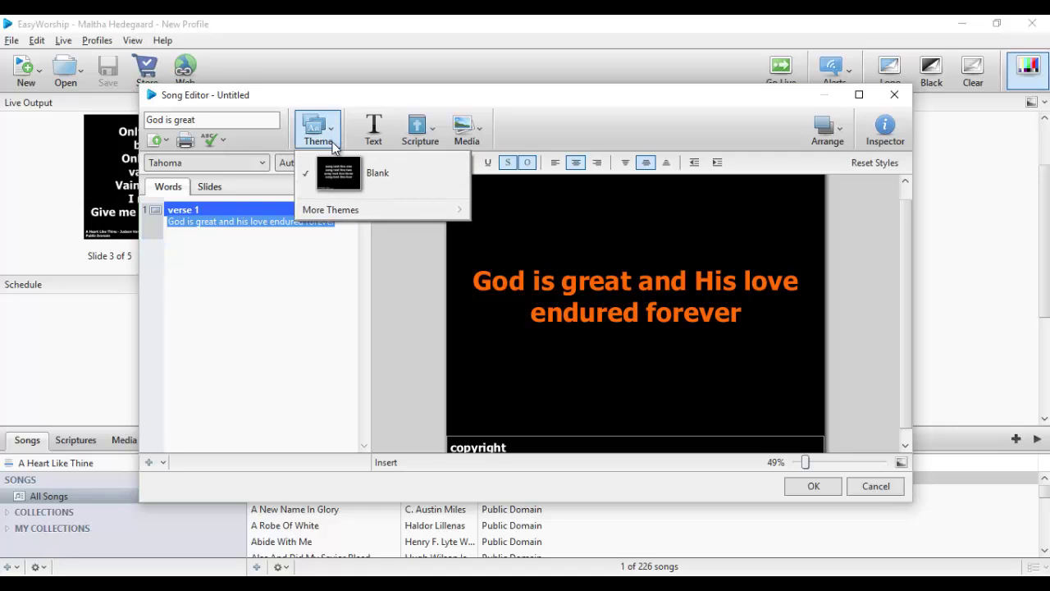
mouse_move(343, 219)
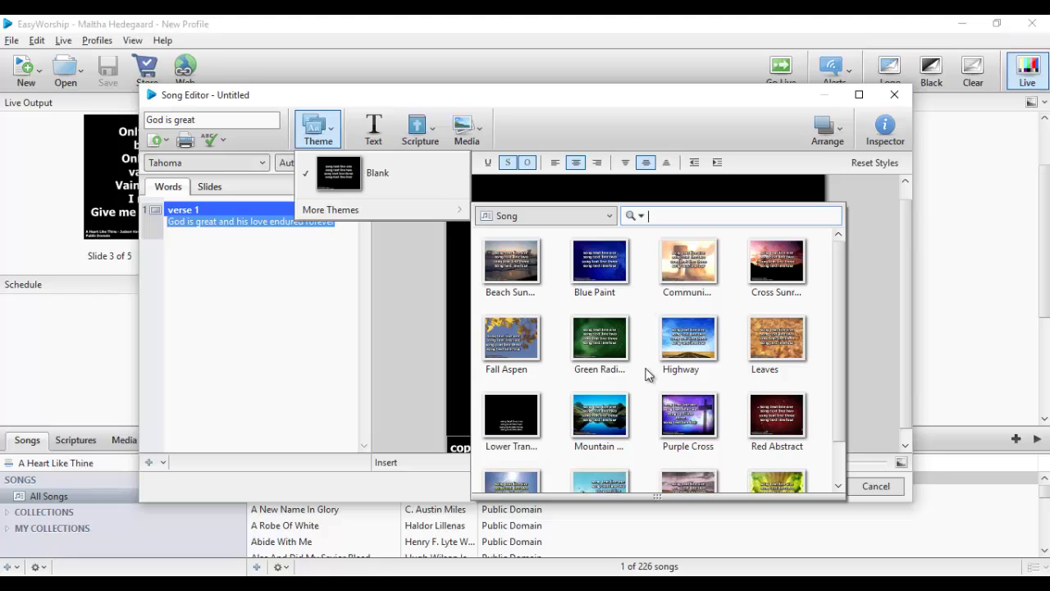
click(615, 296)
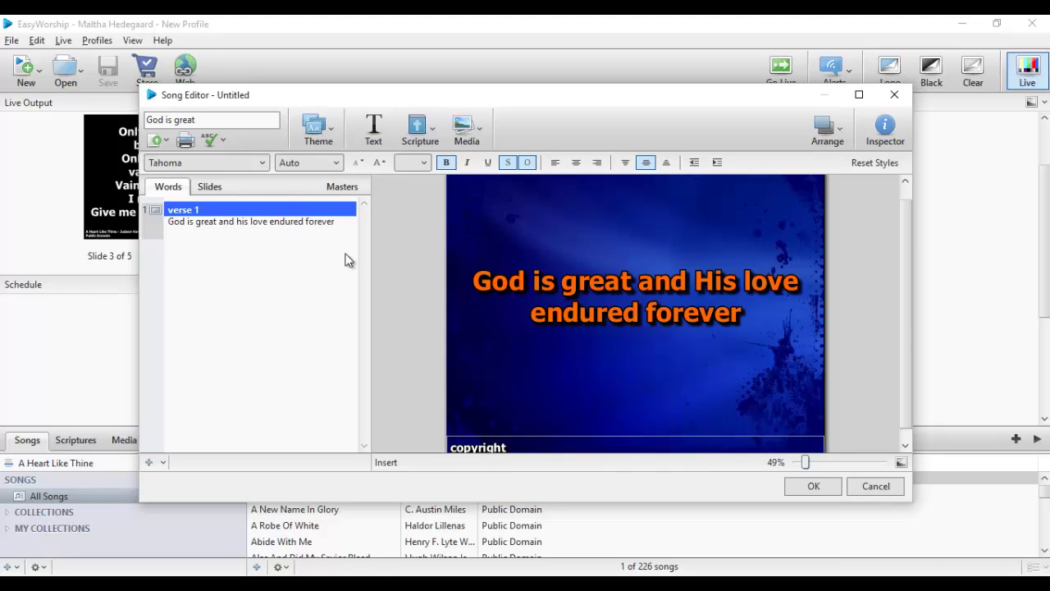
click(154, 237)
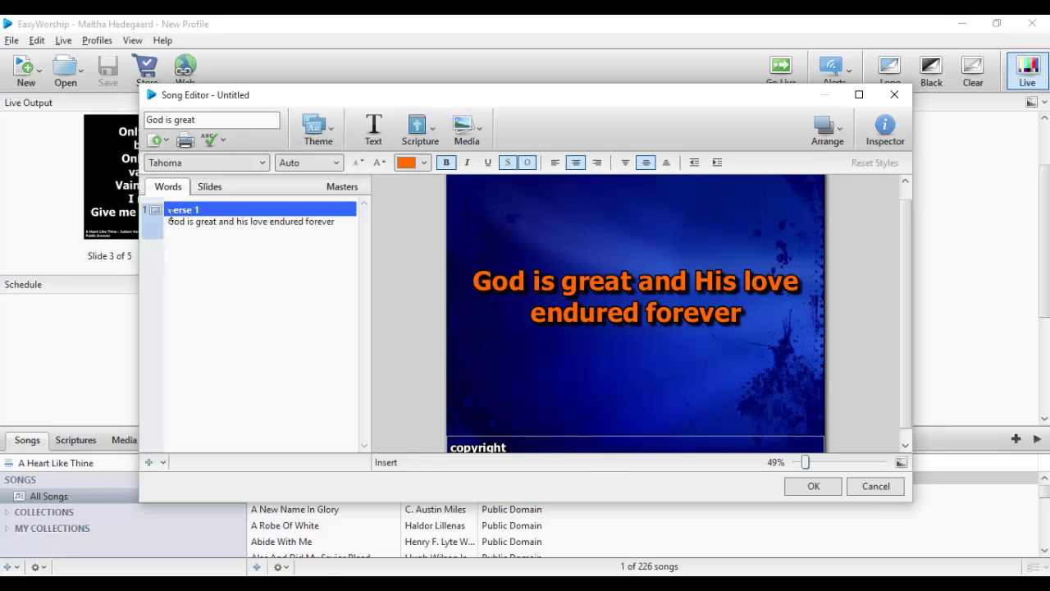
- Start a new lyric line directly below the first line of verse 1
click(179, 211)
click(345, 226)
key(Return)
key(Return)
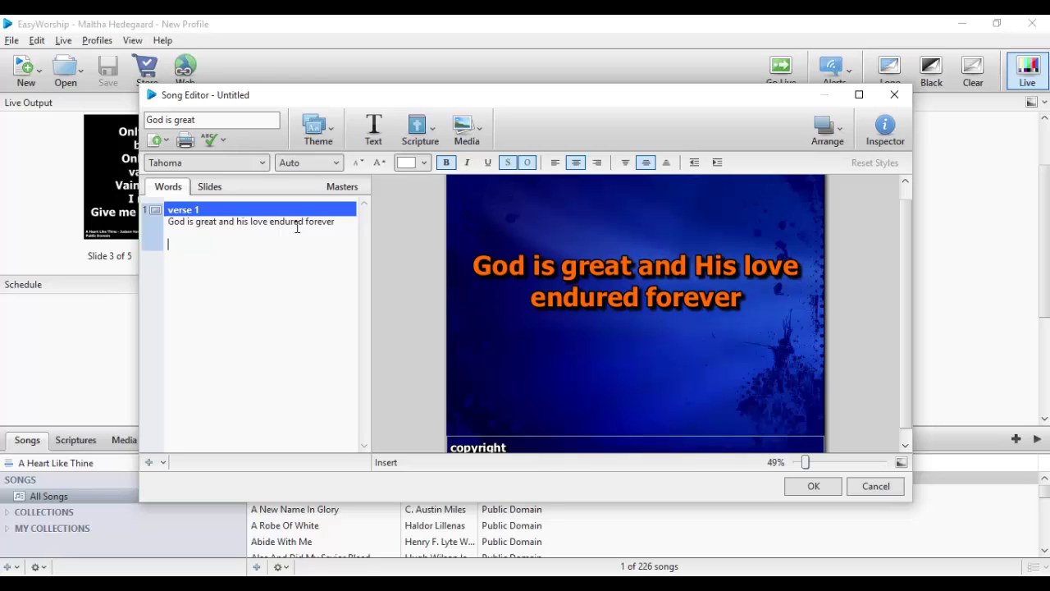
key(BackSpace)
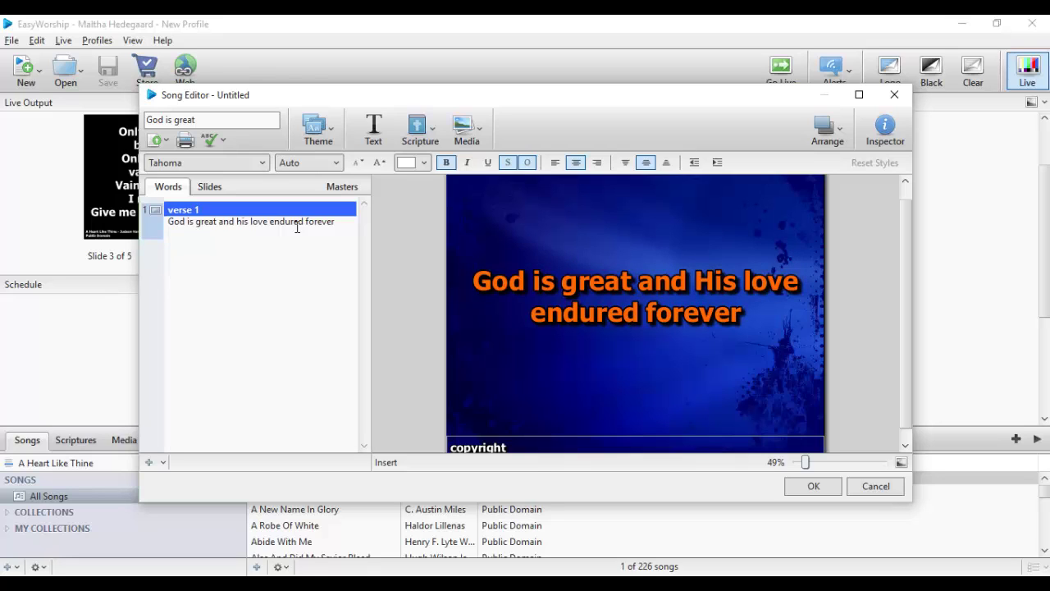
text(hi)
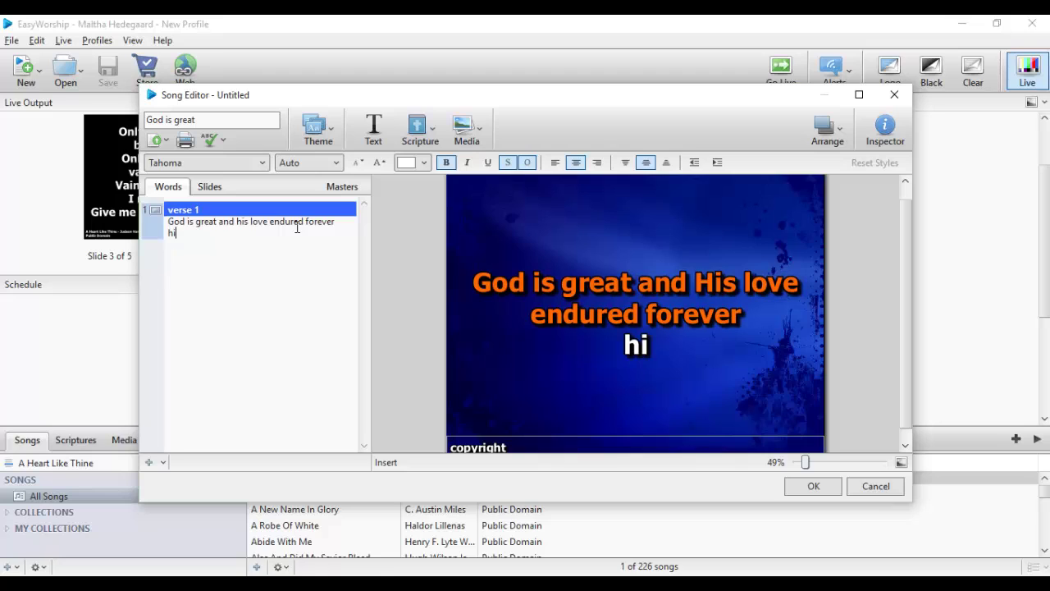
text(s)
key(BackSpace)
key(BackSpace)
key(BackSpace)
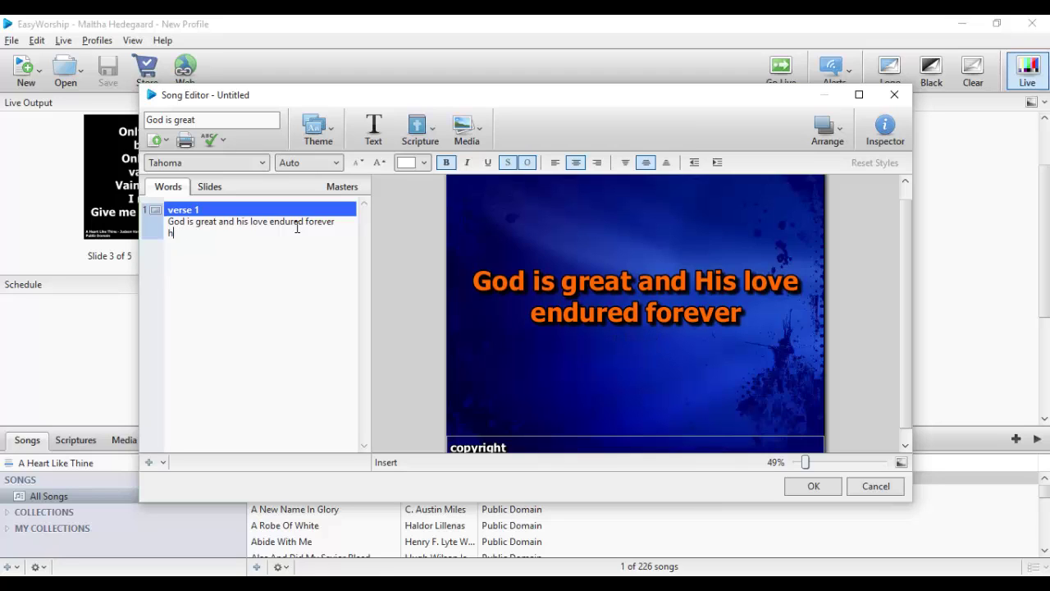
- Enter "follow Him in all you do" as the second lyric line of verse 1
text(fo)
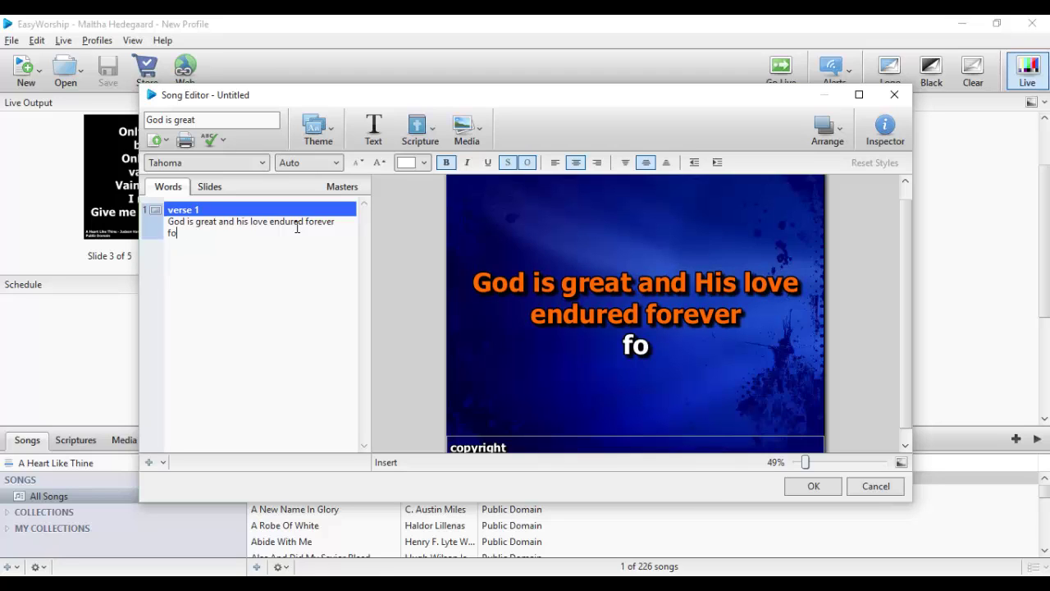
text(llow)
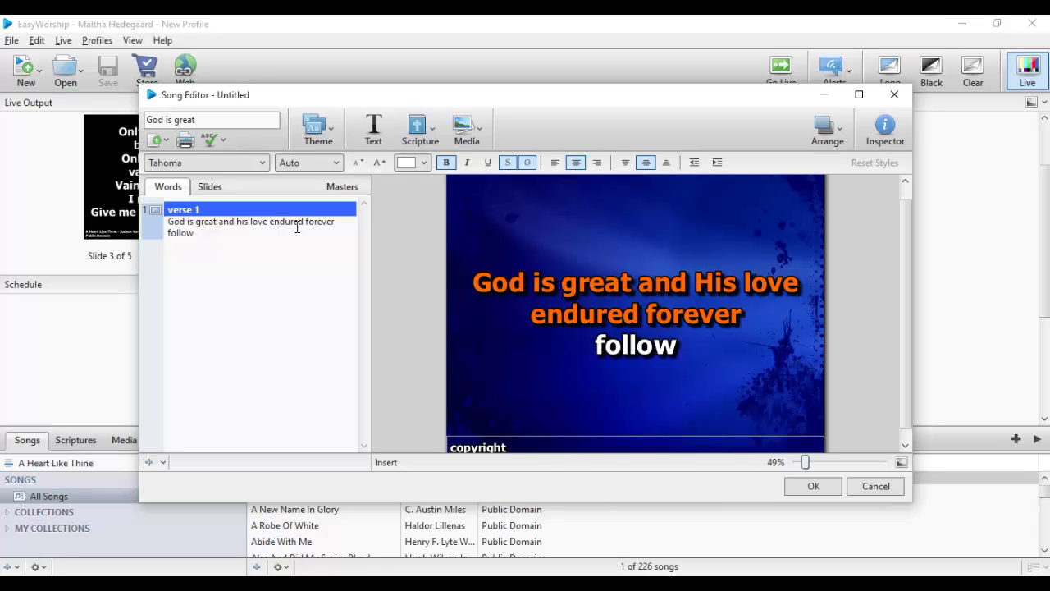
text( hi)
key(BackSpace)
key(BackSpace)
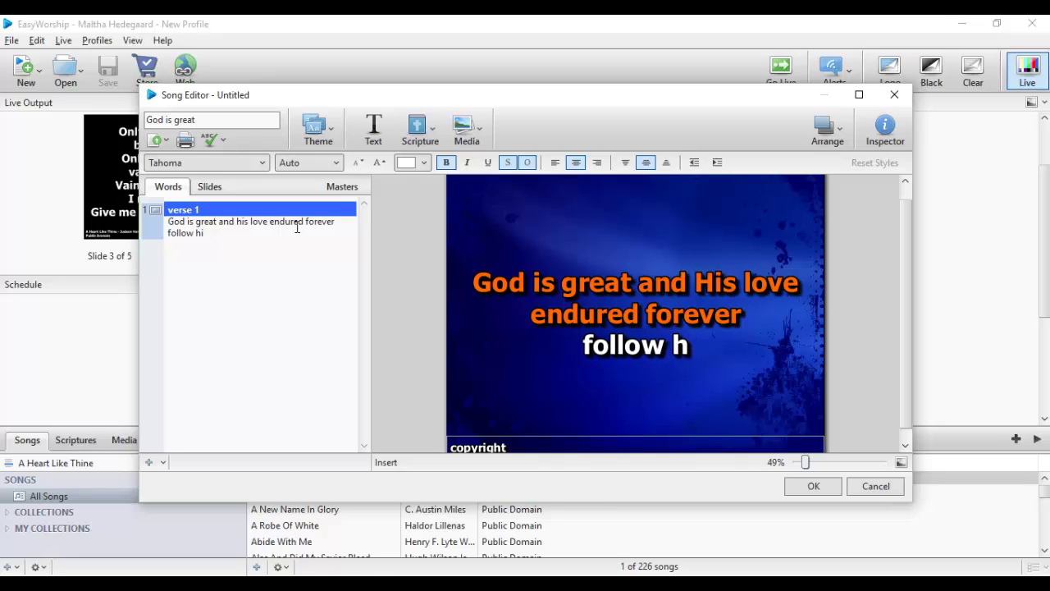
text(Him)
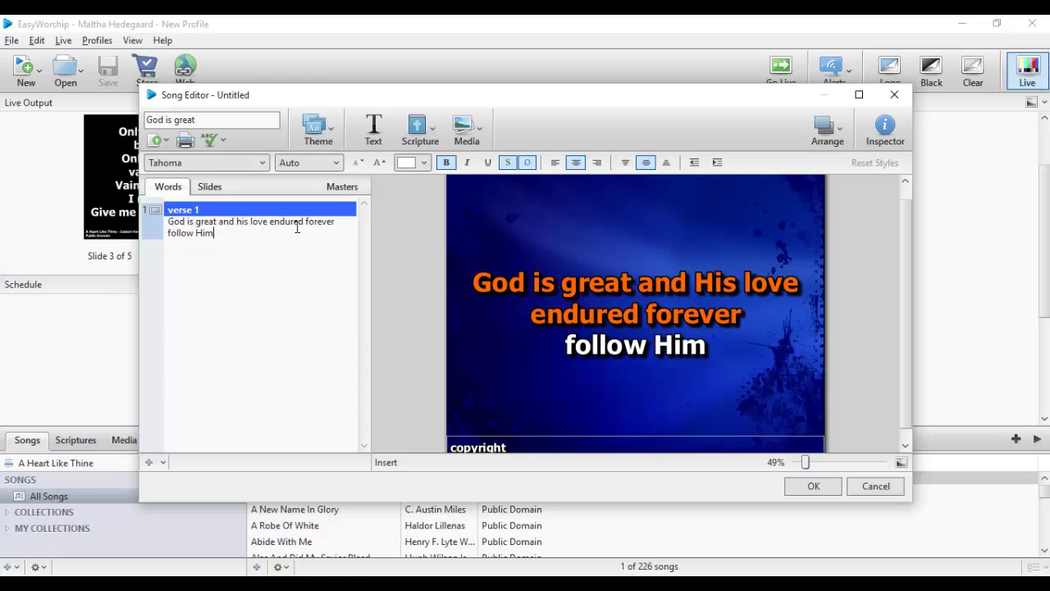
text( in all)
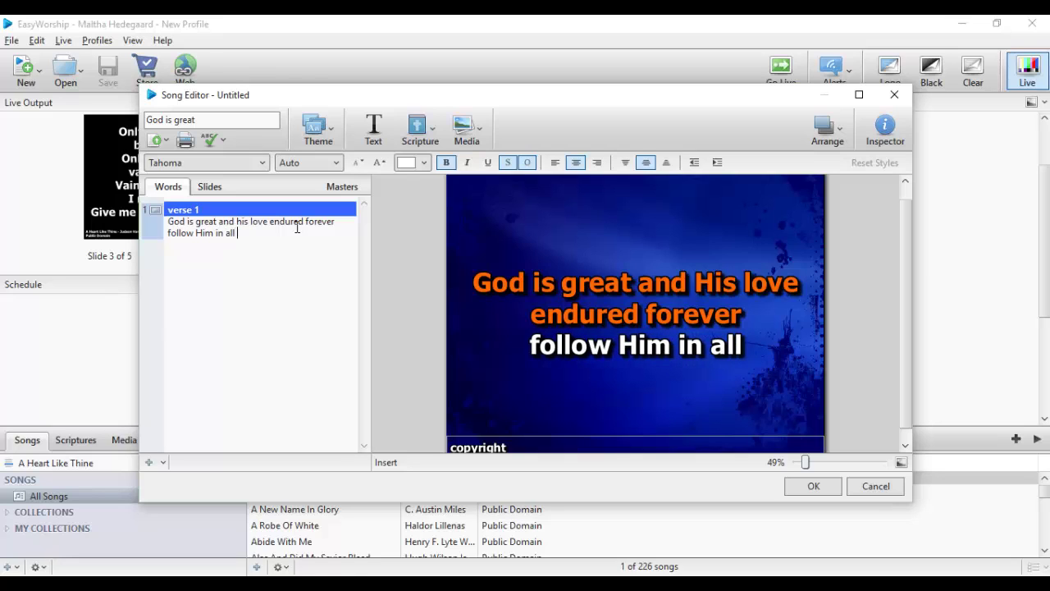
text( you do)
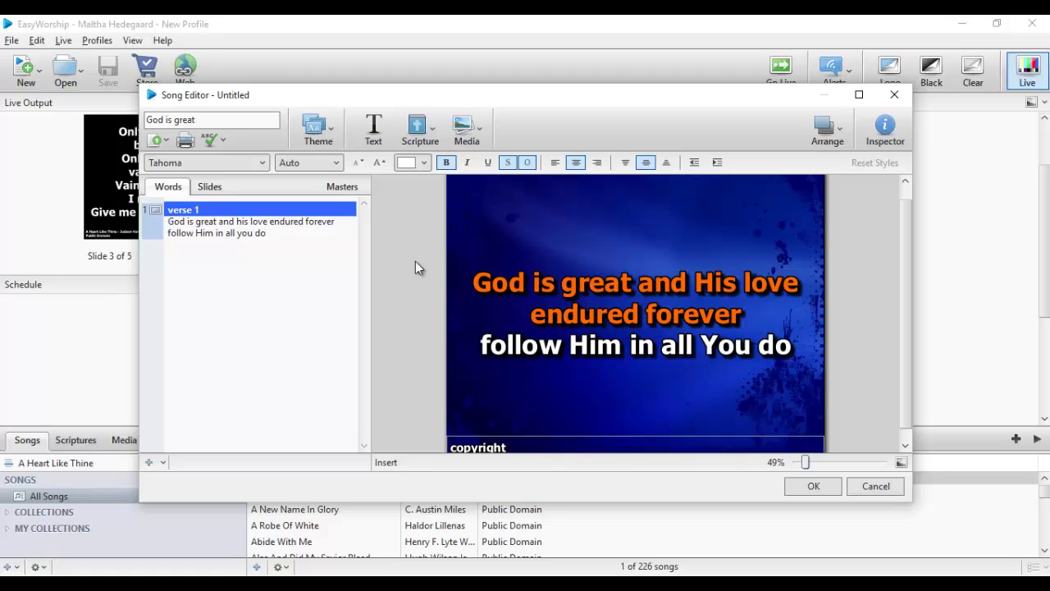
click(185, 221)
drag(167, 222, 348, 219)
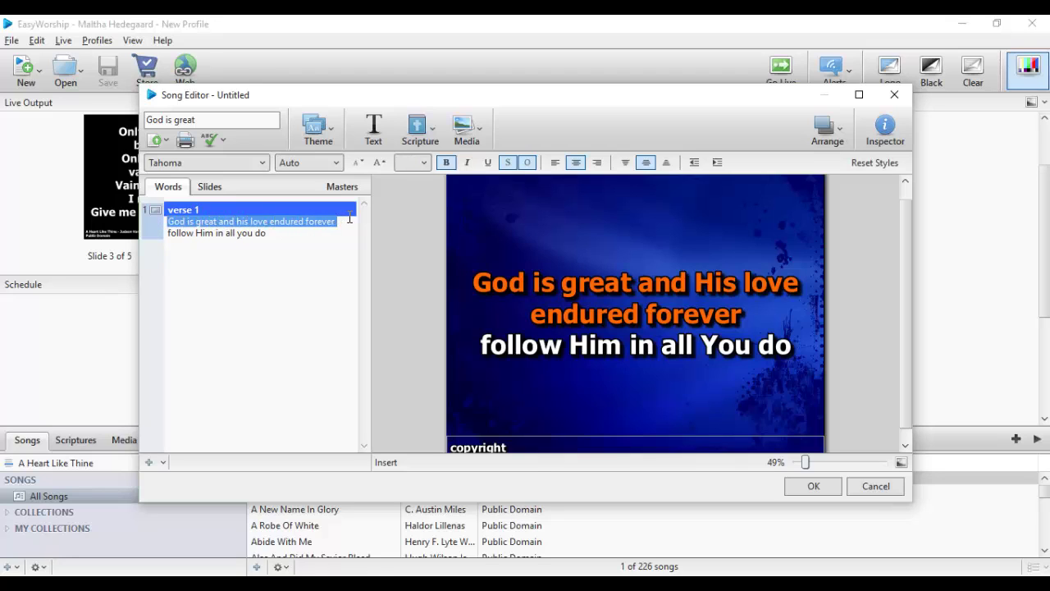
drag(287, 232, 163, 243)
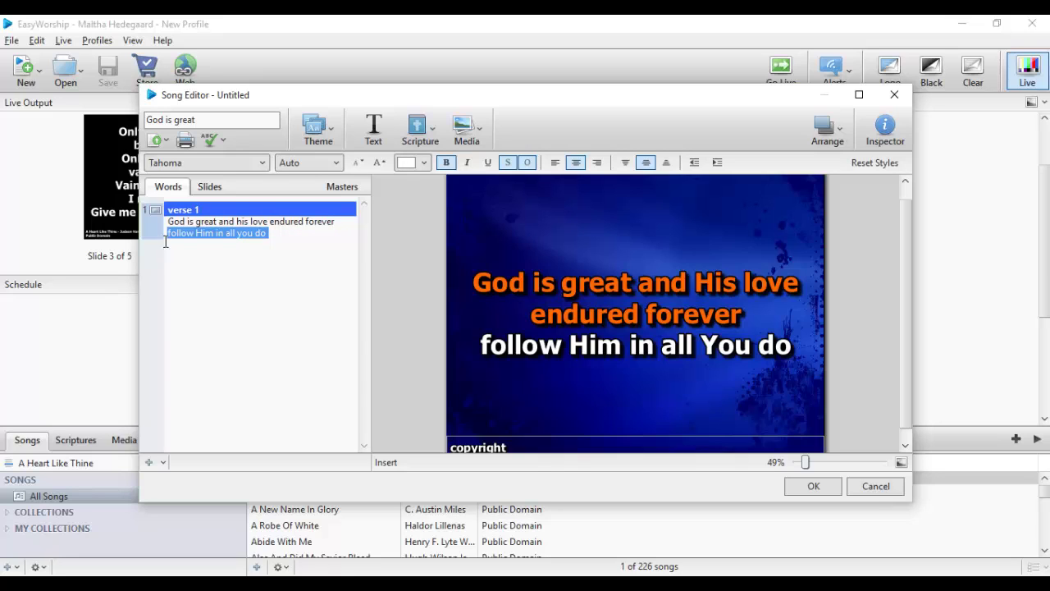
click(279, 237)
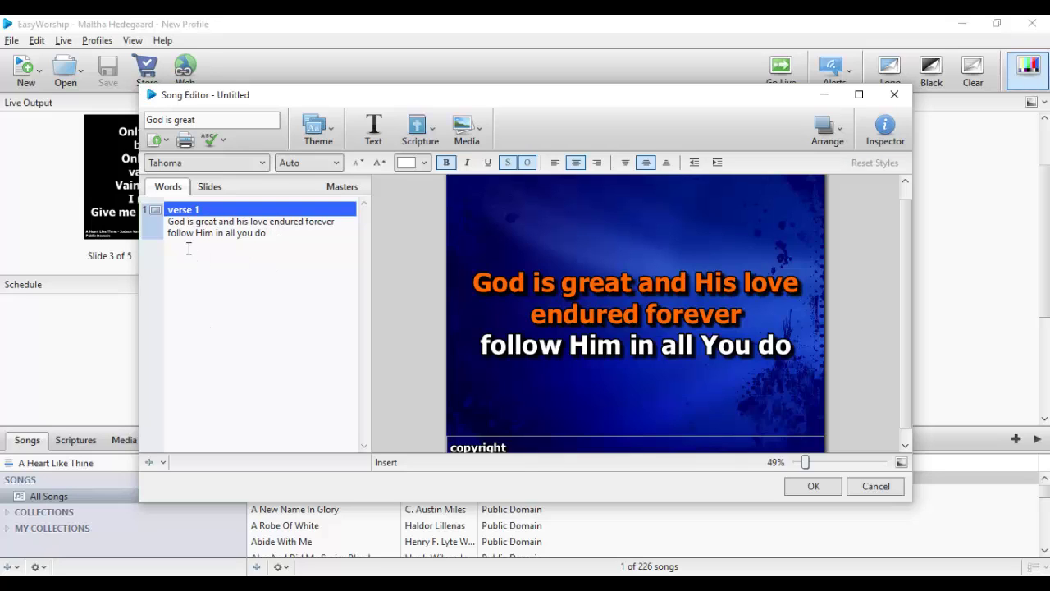
- Add a second slide to the song and label it "Verse 2"
click(149, 463)
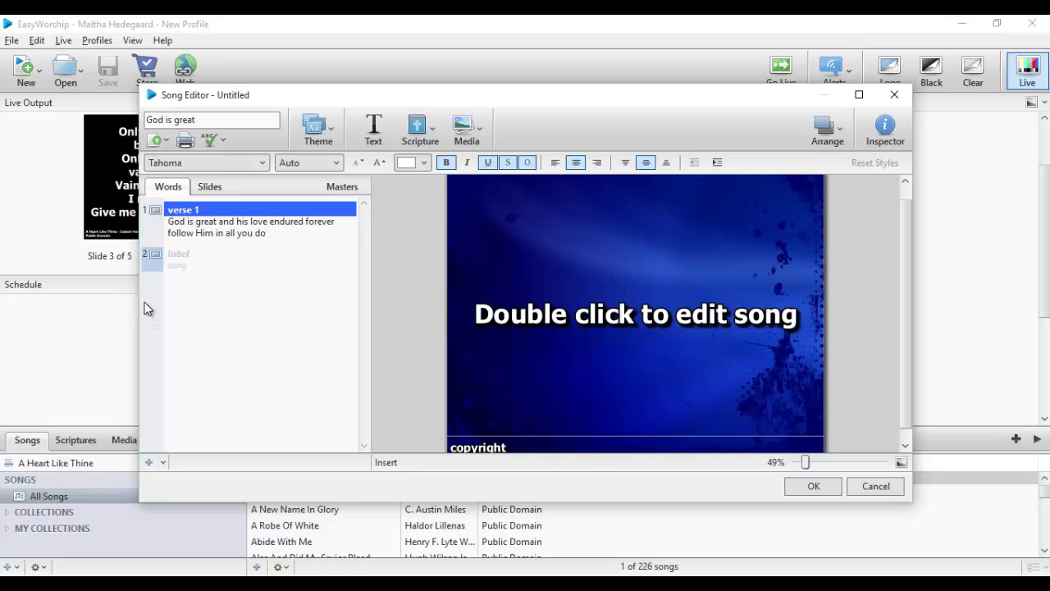
click(178, 253)
text(V)
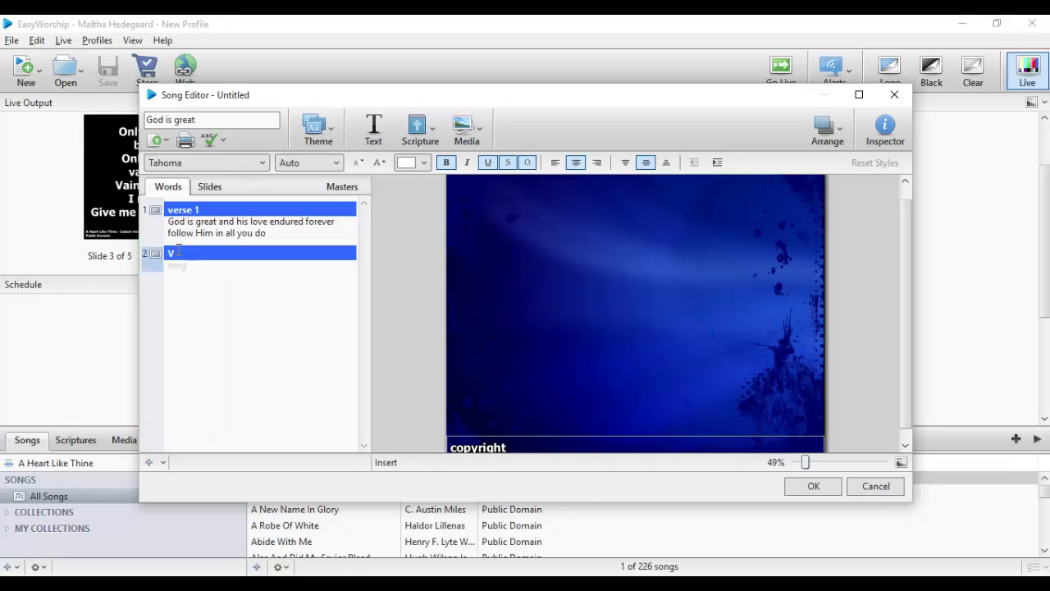
text(erse 2)
- Copy both lyric lines of verse 1 into the Verse 2 slide
drag(284, 232, 166, 222)
key(ctrl+c)
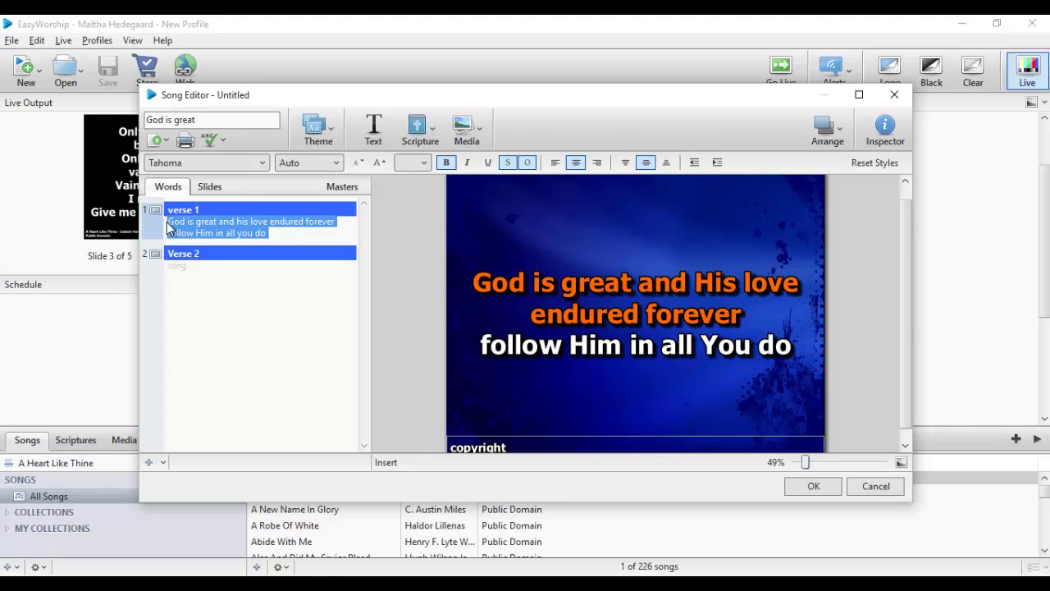
click(194, 272)
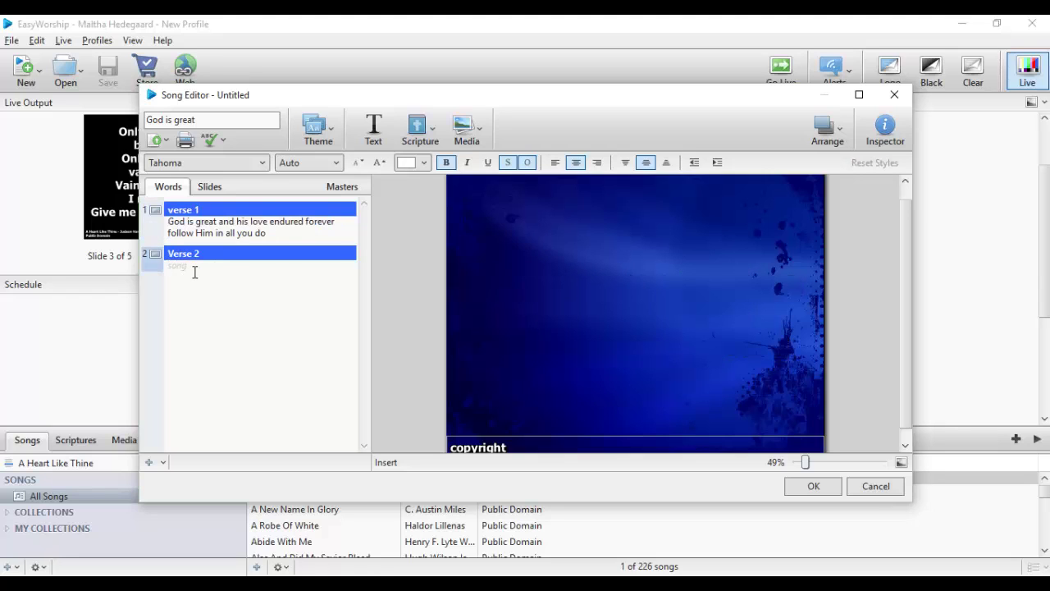
key(ctrl+v)
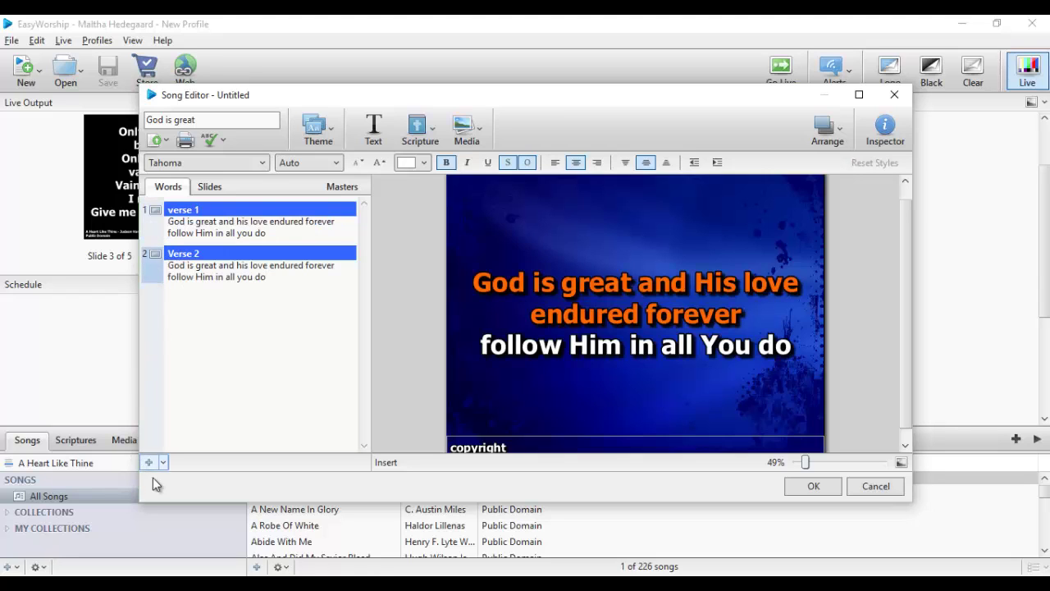
- Add a third slide labelled "chorus" with the copied verse lyrics, and save the song
click(148, 464)
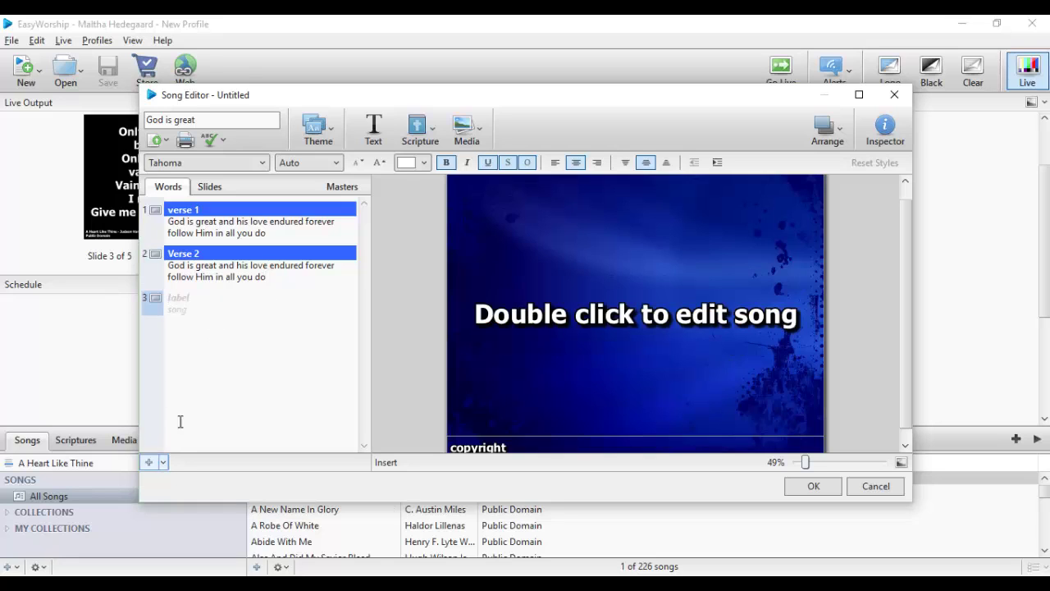
text(ch)
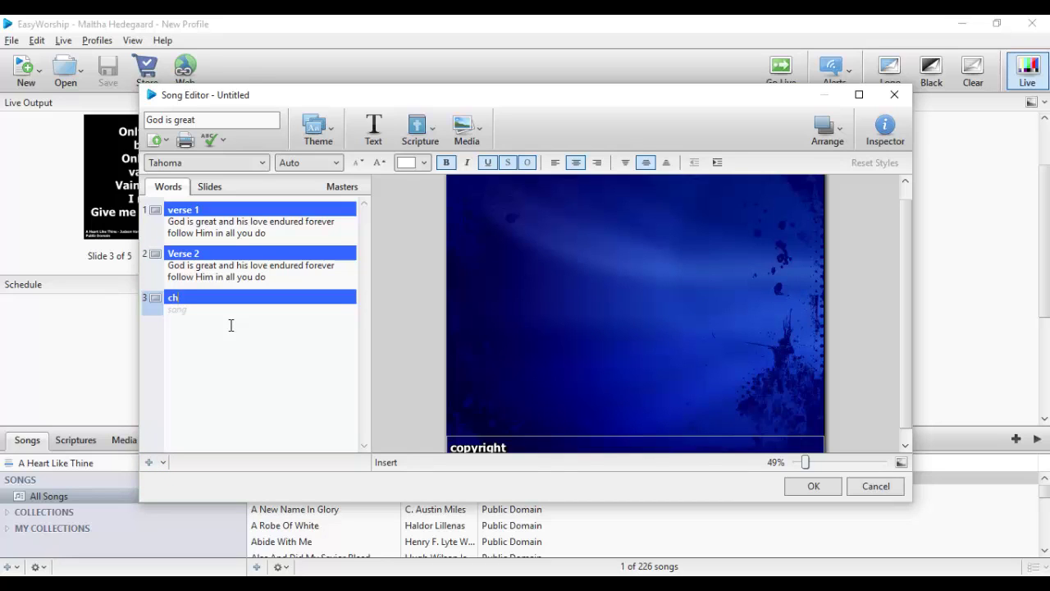
text(orus)
key(Return)
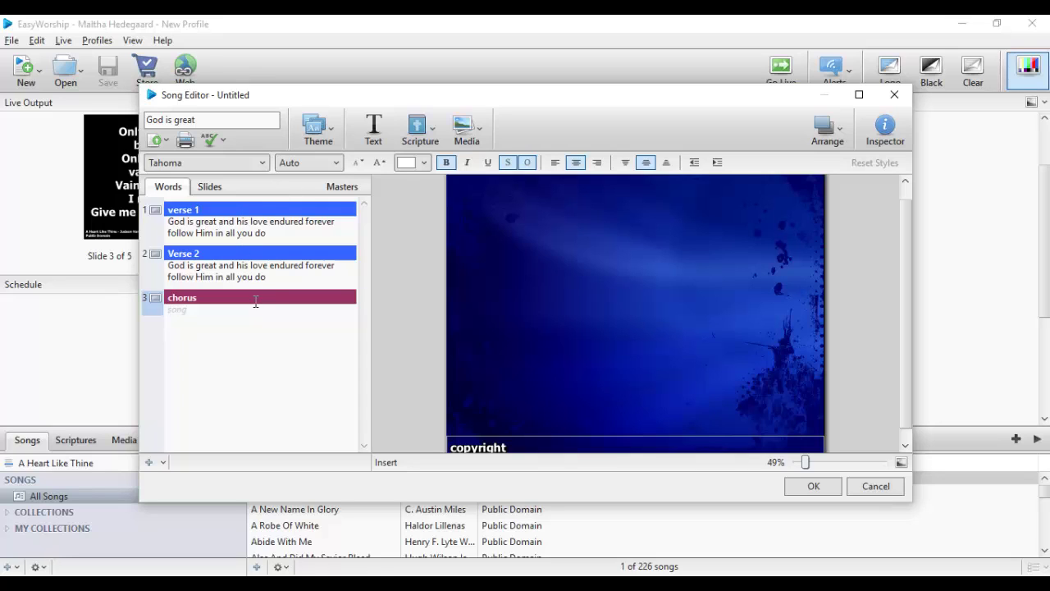
key(ctrl+v)
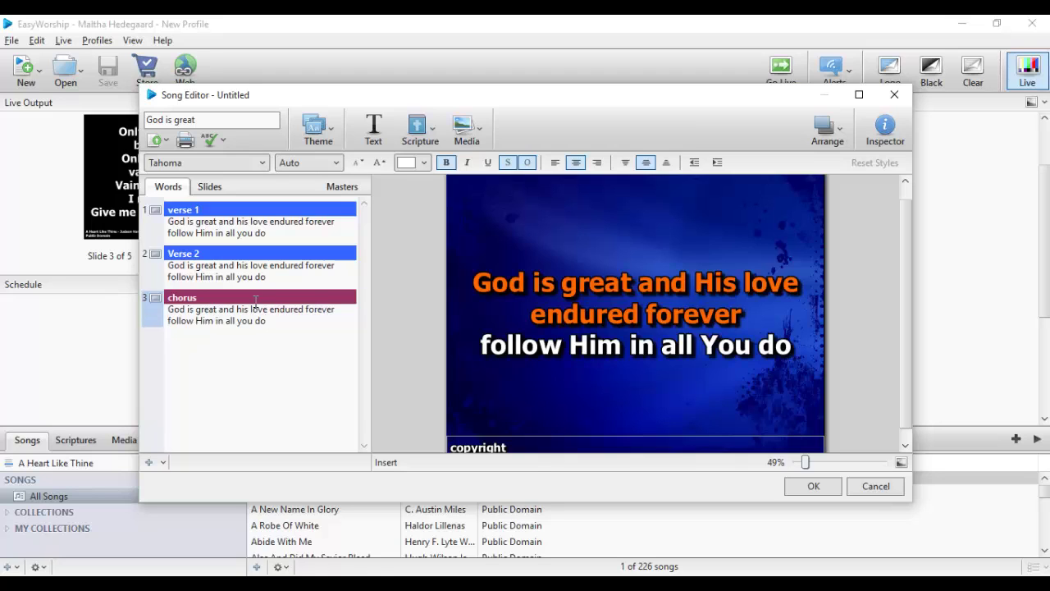
click(802, 490)
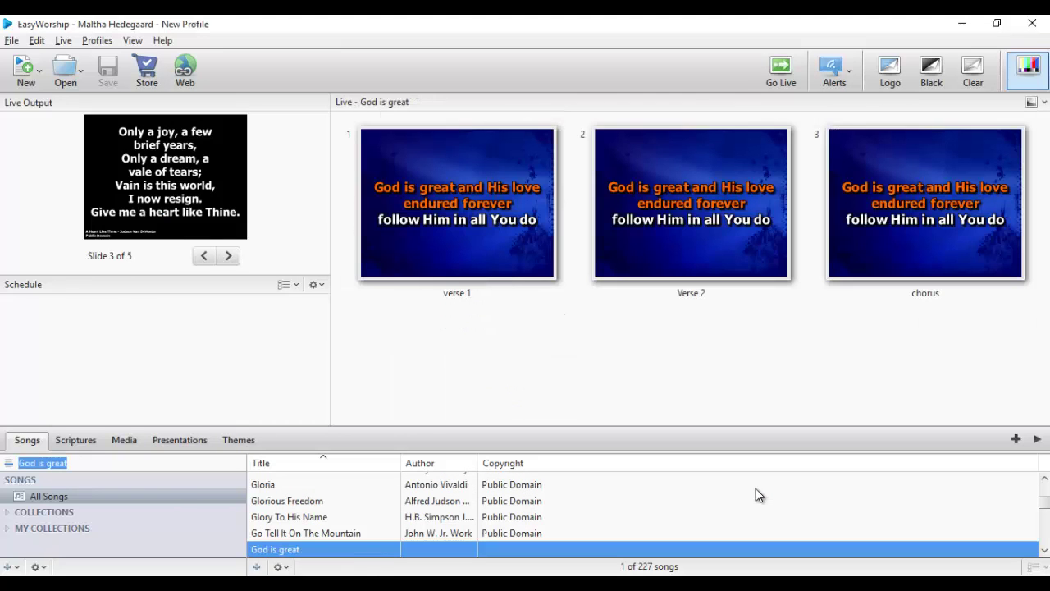
click(333, 549)
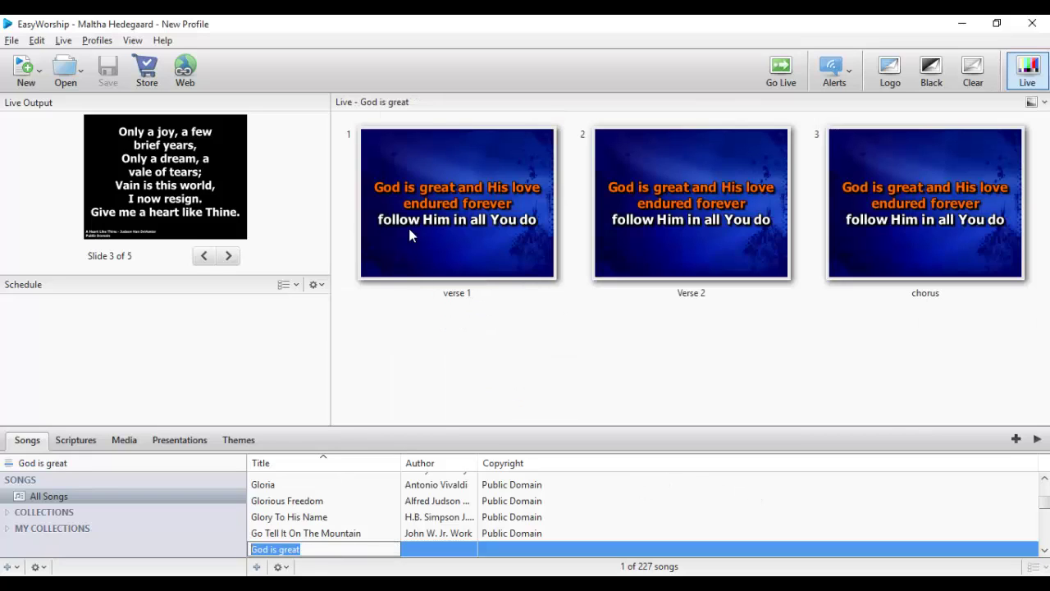
click(425, 545)
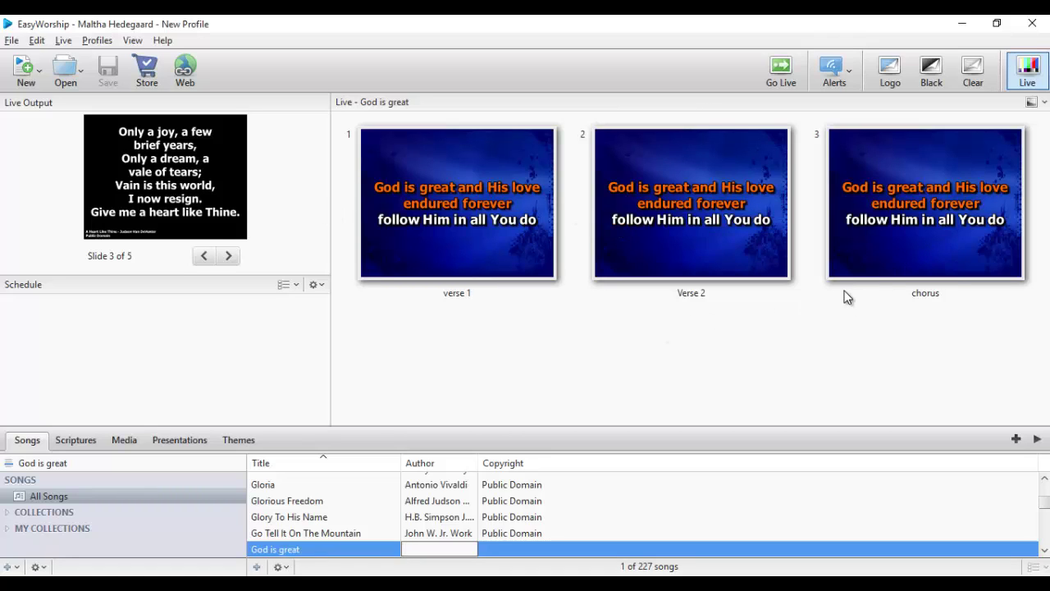
key(Escape)
- Reopen the song "God is great" from the song library for editing
right_click(319, 550)
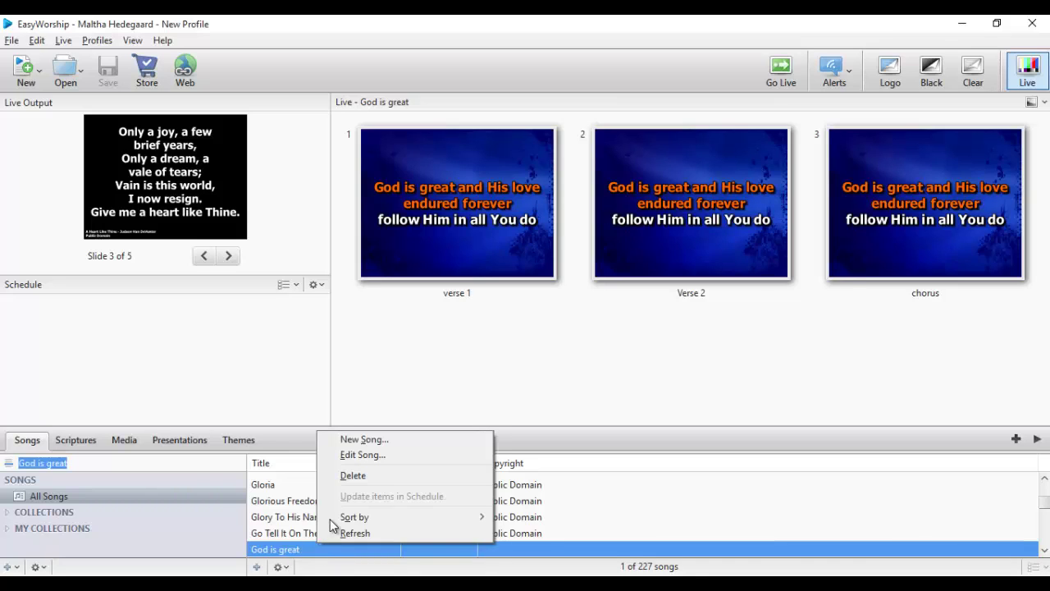
click(361, 455)
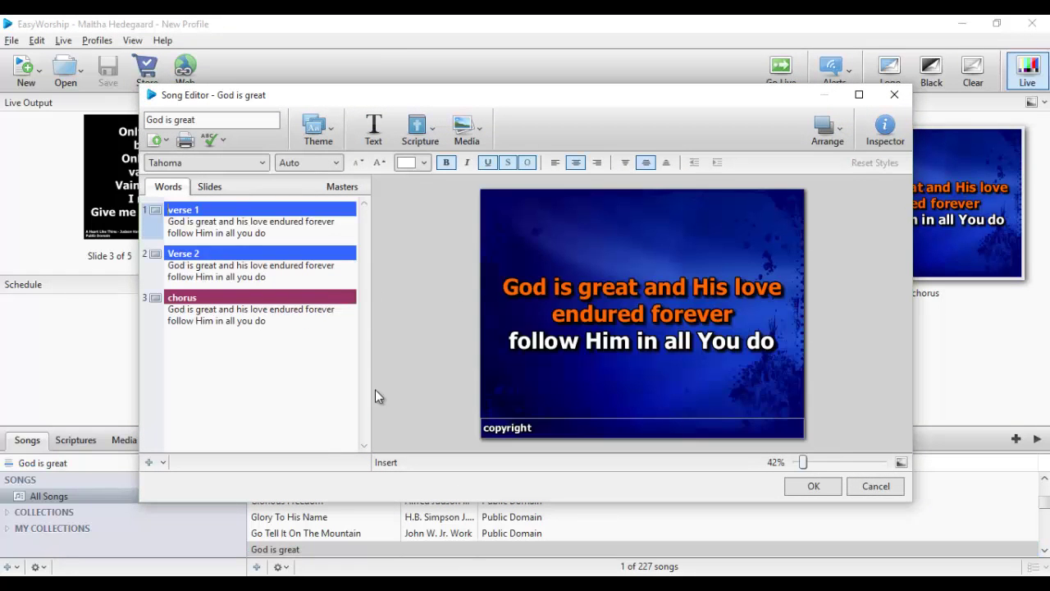
- Accept and close the song being edited, and create a new schedule
click(812, 486)
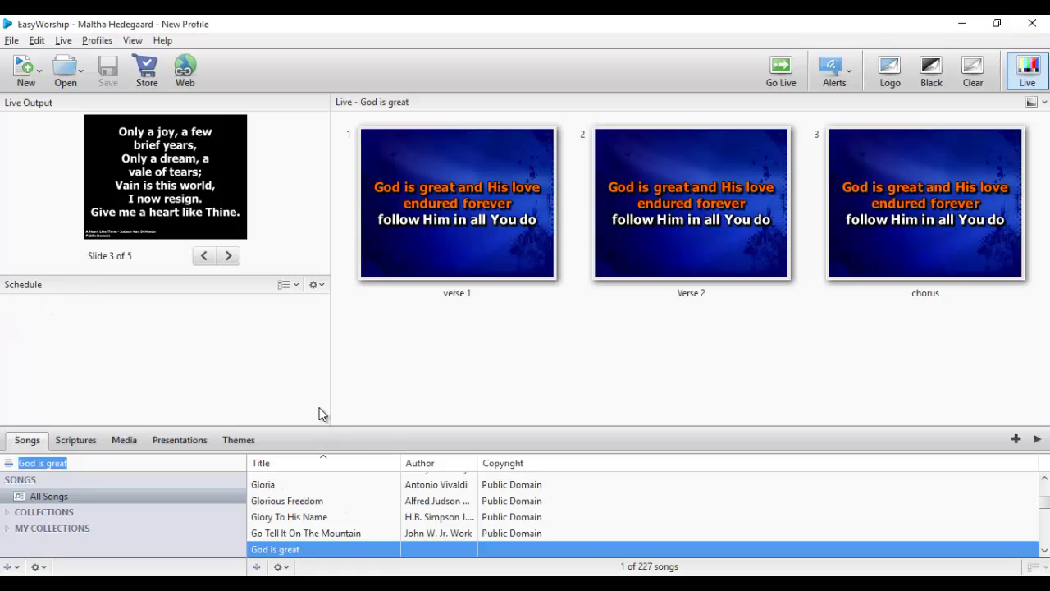
click(40, 77)
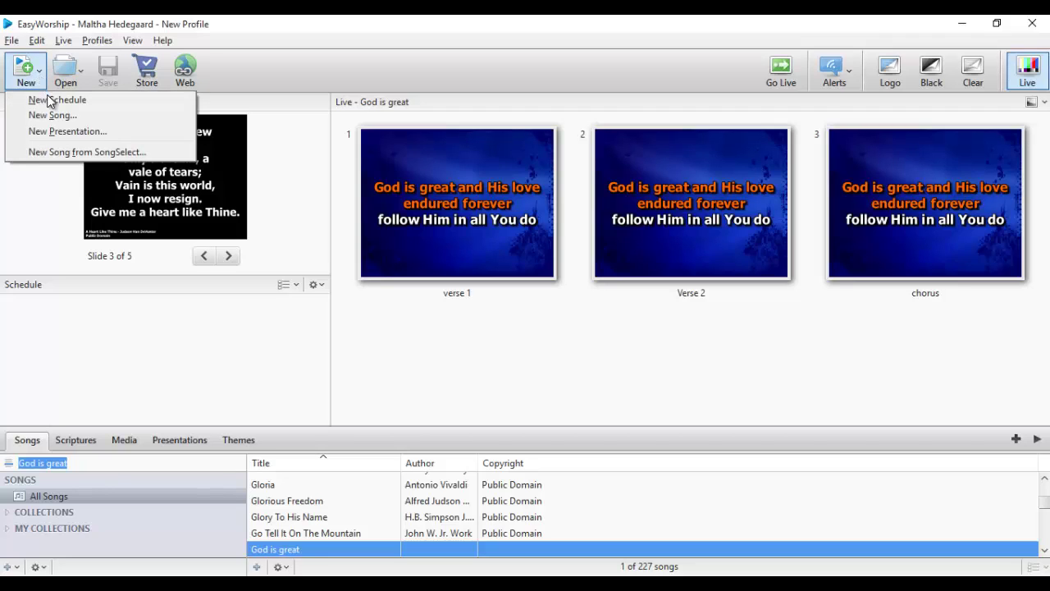
click(47, 96)
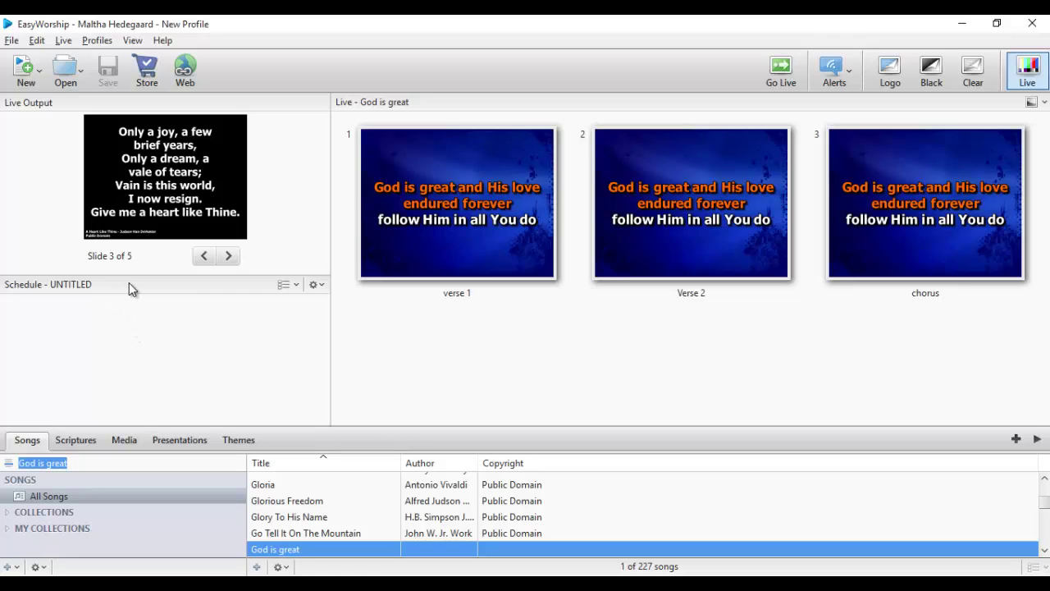
- Add the songs "Gloria" and "Glory To His Name" from the song library to the schedule
click(262, 484)
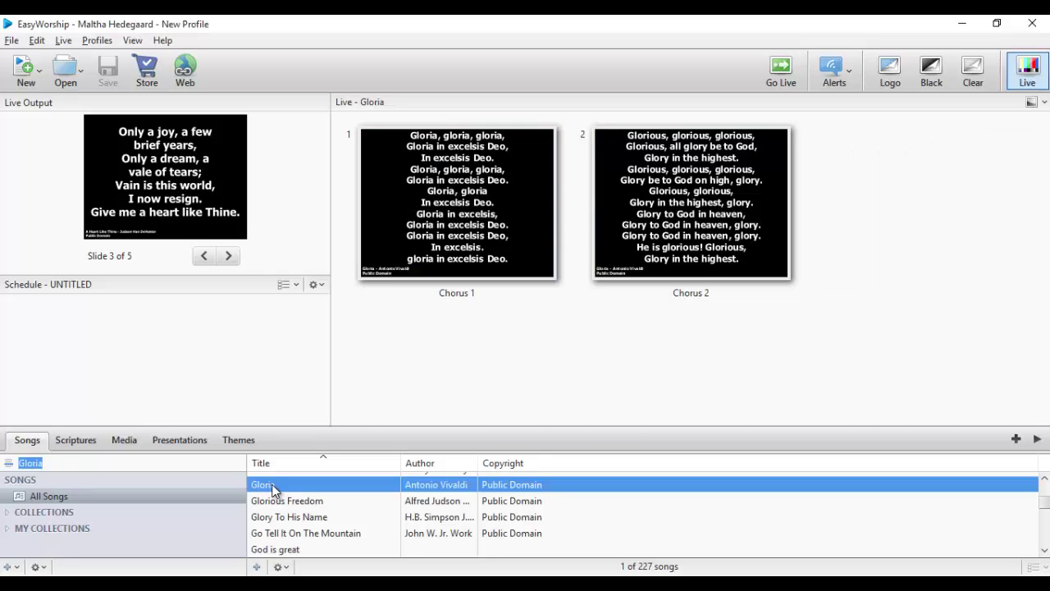
drag(273, 490, 33, 313)
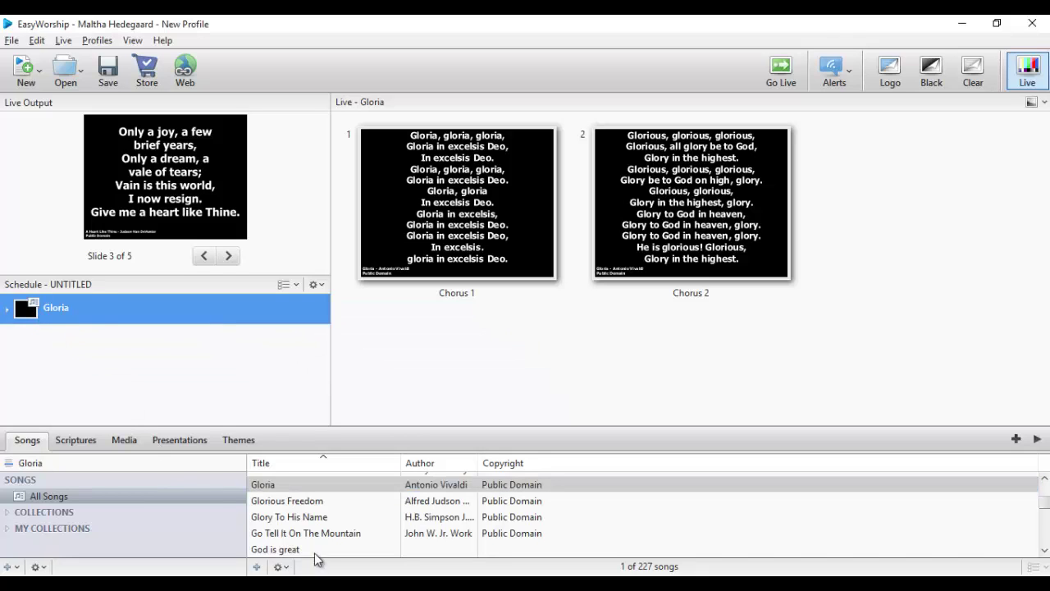
click(316, 517)
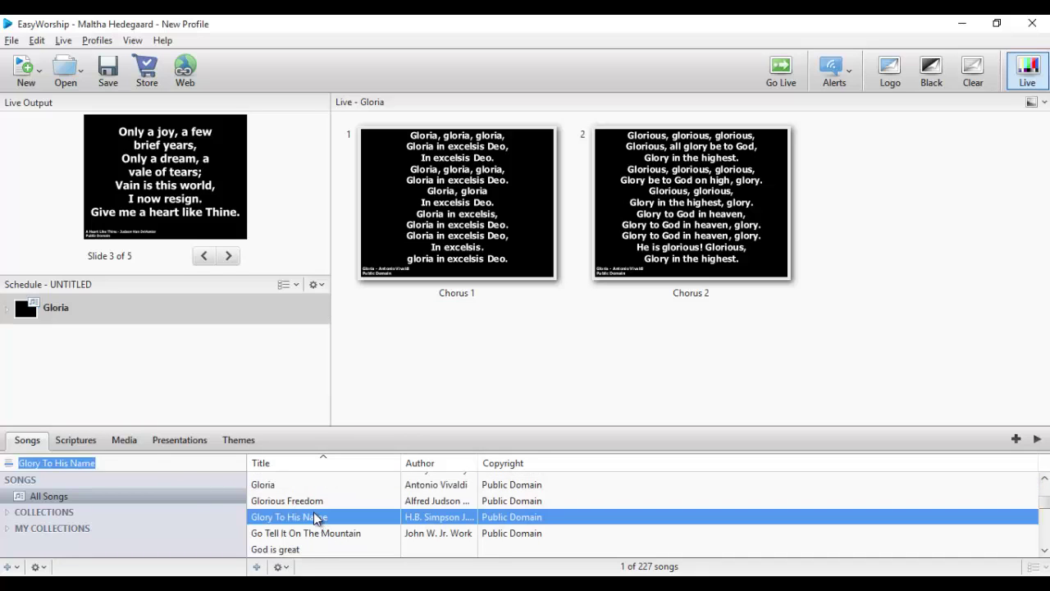
drag(302, 500, 64, 333)
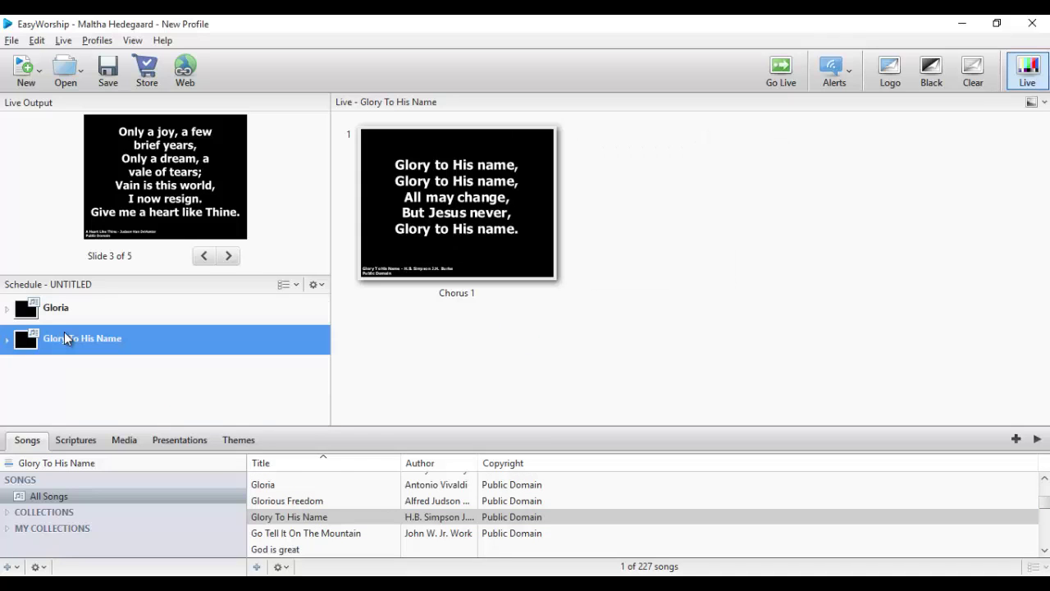
- Add Genesis 1:2 from the KJV translation and the Communion video to the end of the schedule
click(81, 441)
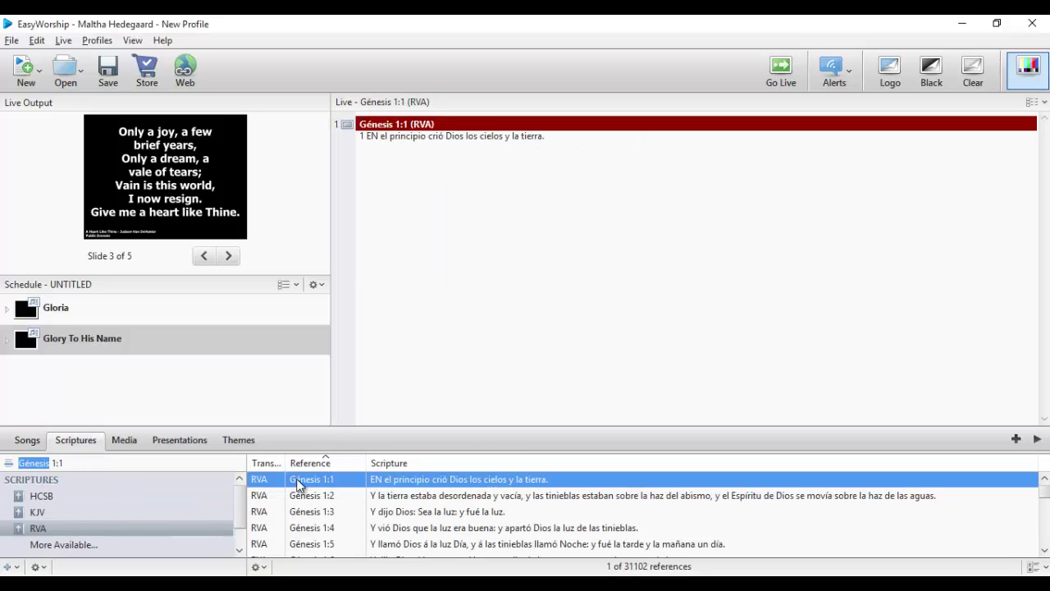
click(32, 512)
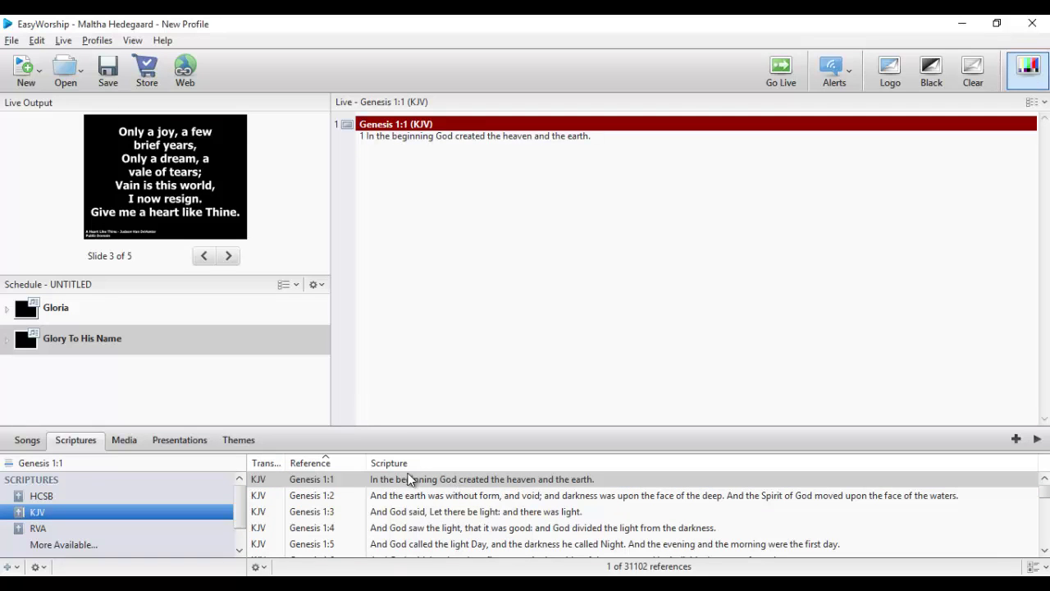
click(446, 496)
drag(437, 492, 199, 373)
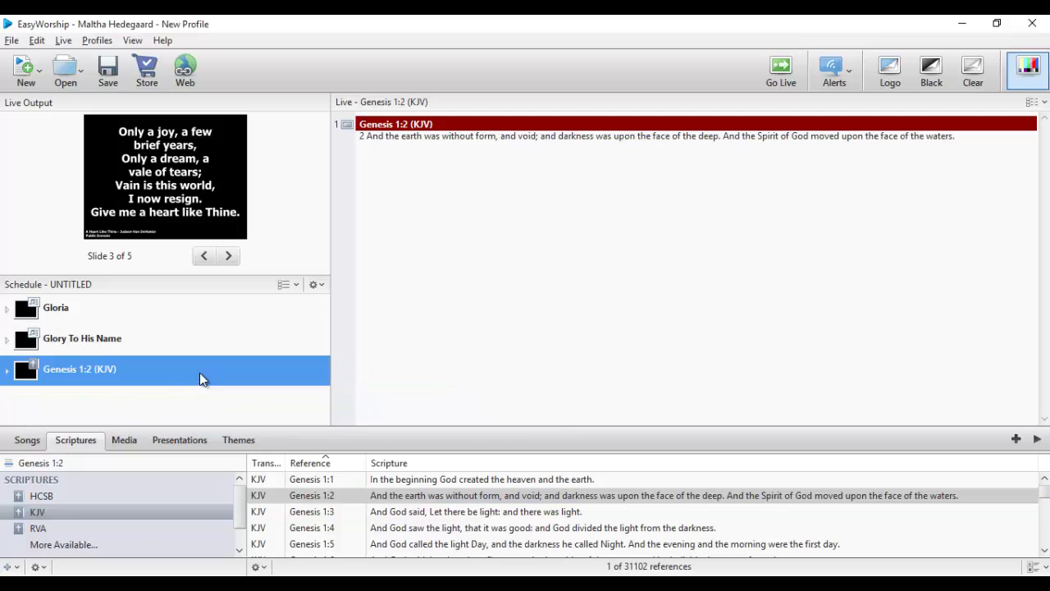
click(130, 442)
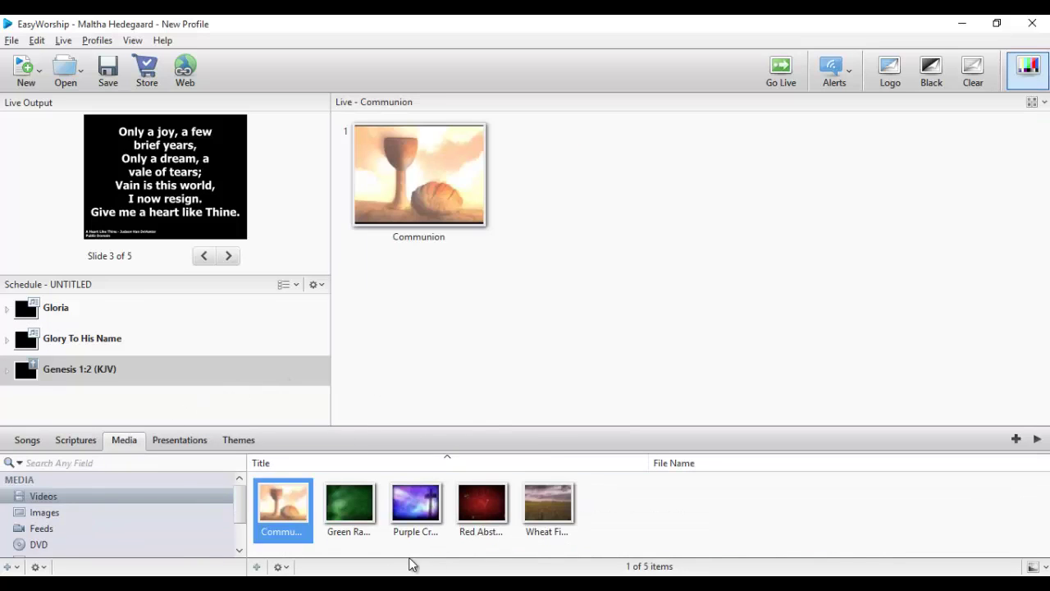
drag(295, 515, 150, 404)
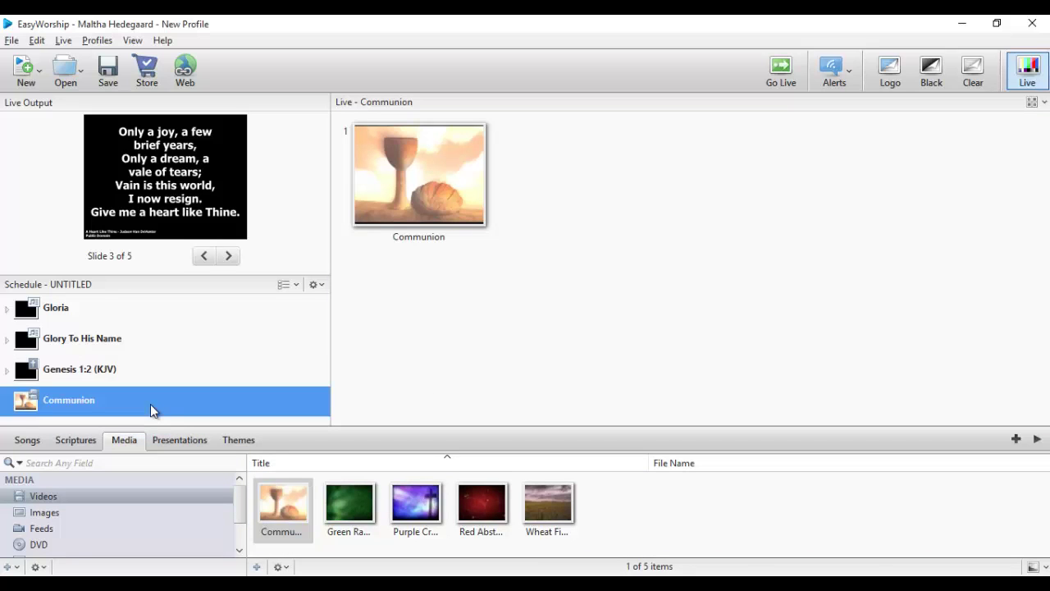
- Look through the song, scripture, media and presentation libraries, and return to the songs
click(23, 440)
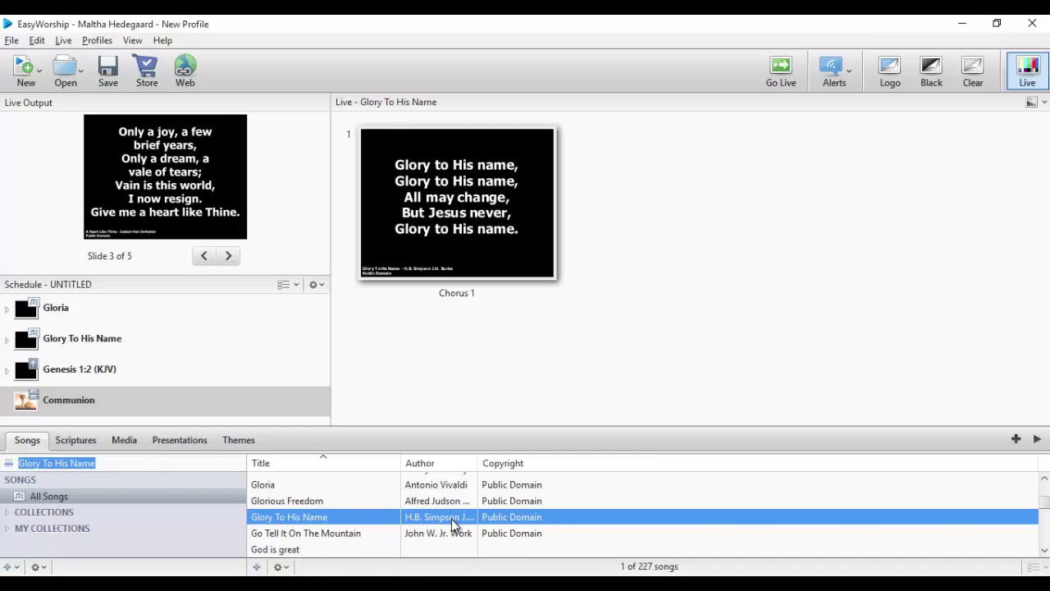
click(82, 440)
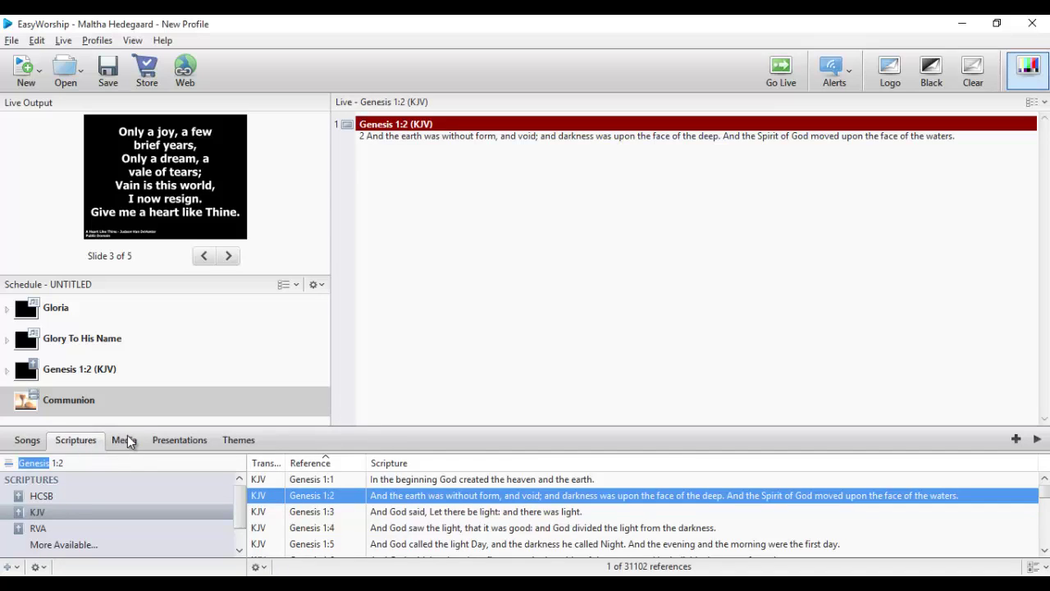
click(127, 440)
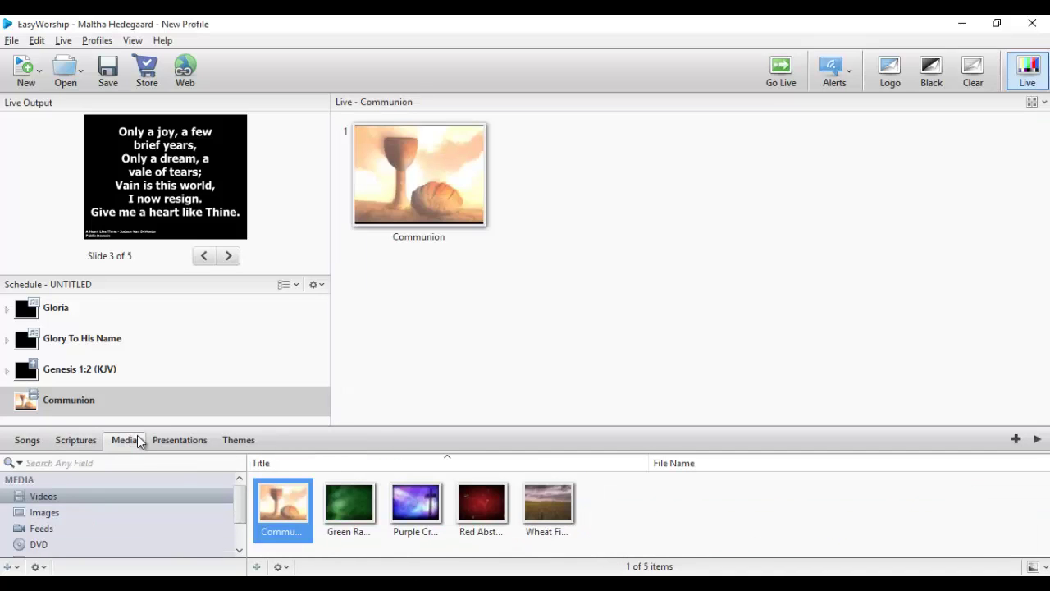
click(166, 439)
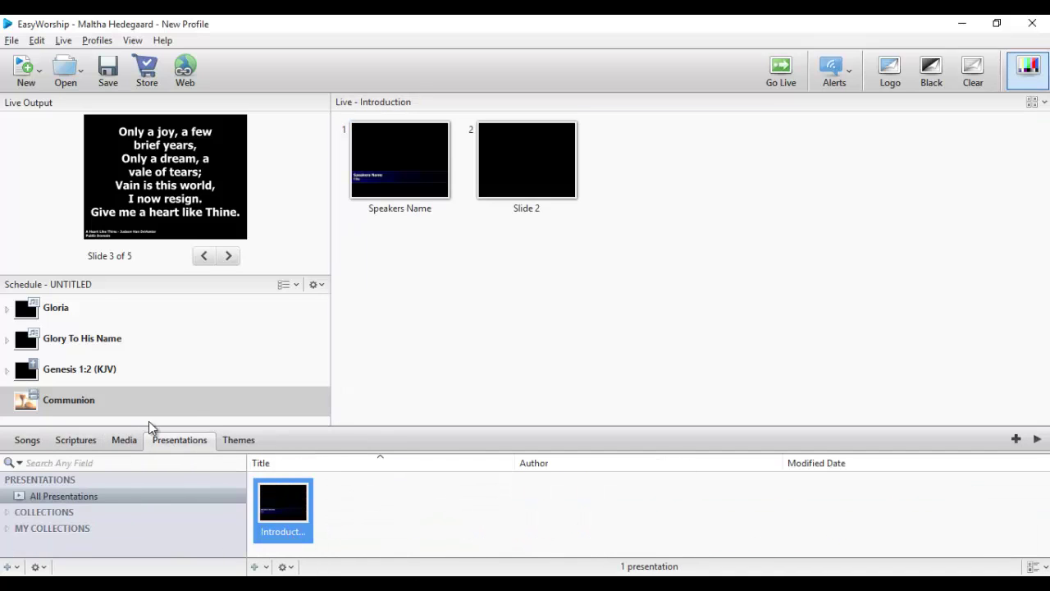
click(26, 440)
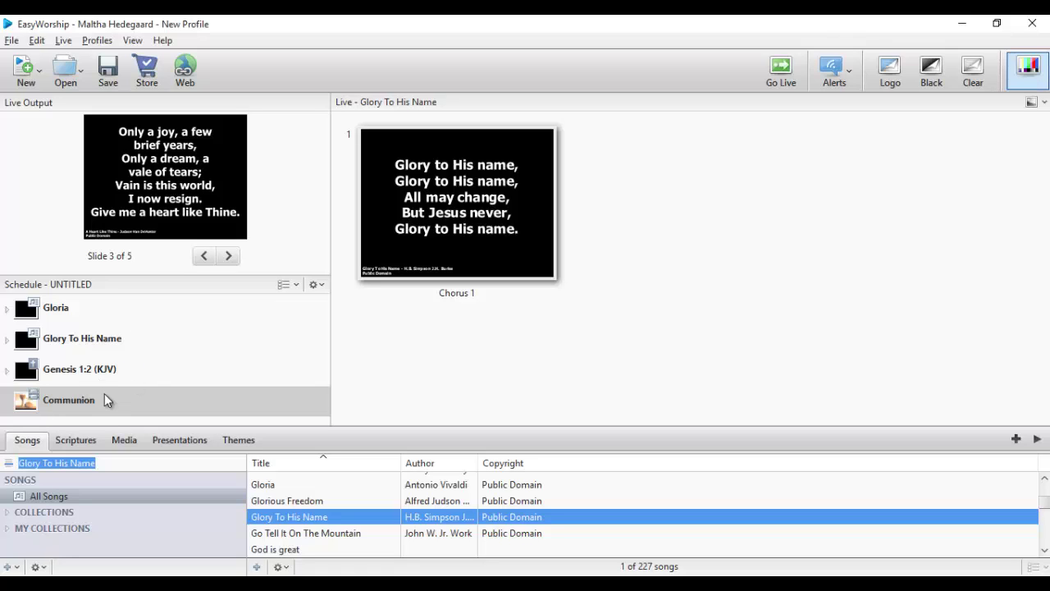
- Open the save dialog for the schedule and leave it without saving
click(109, 74)
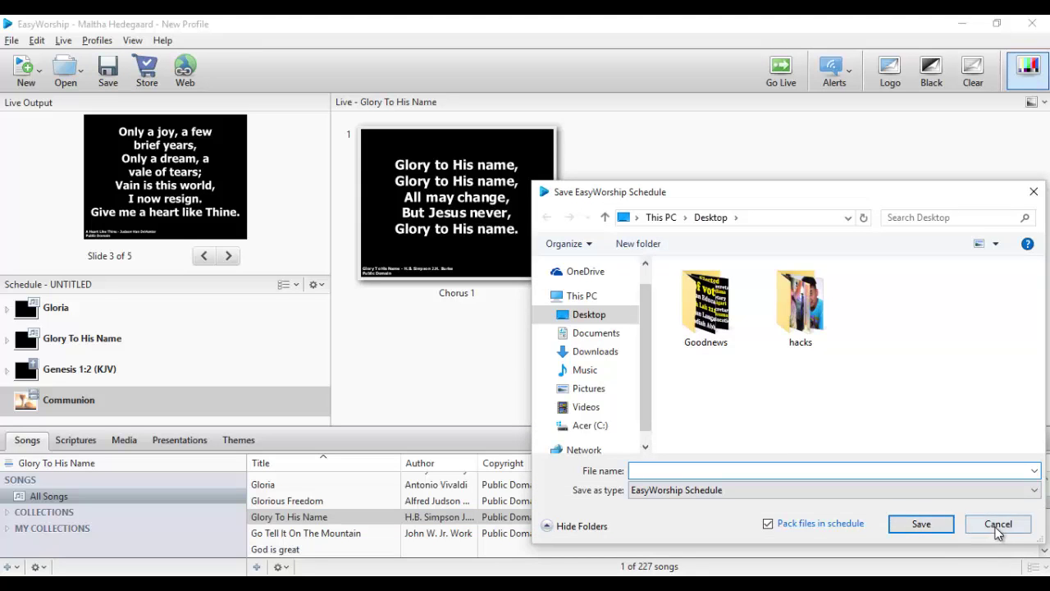
click(996, 523)
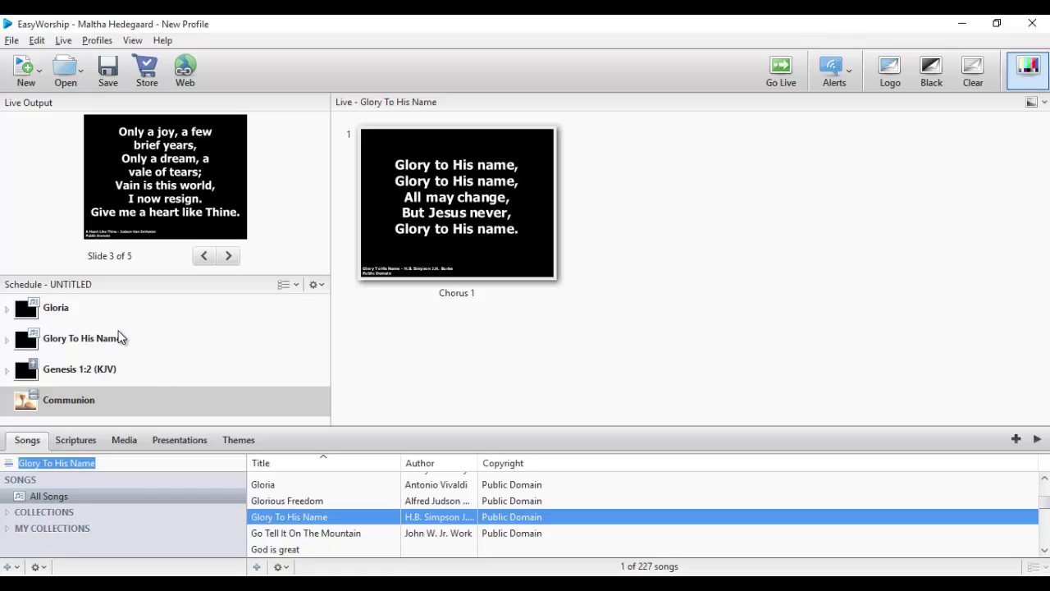
- Open the scheduled song "Gloria" for editing and close its editor without changing anything
click(59, 310)
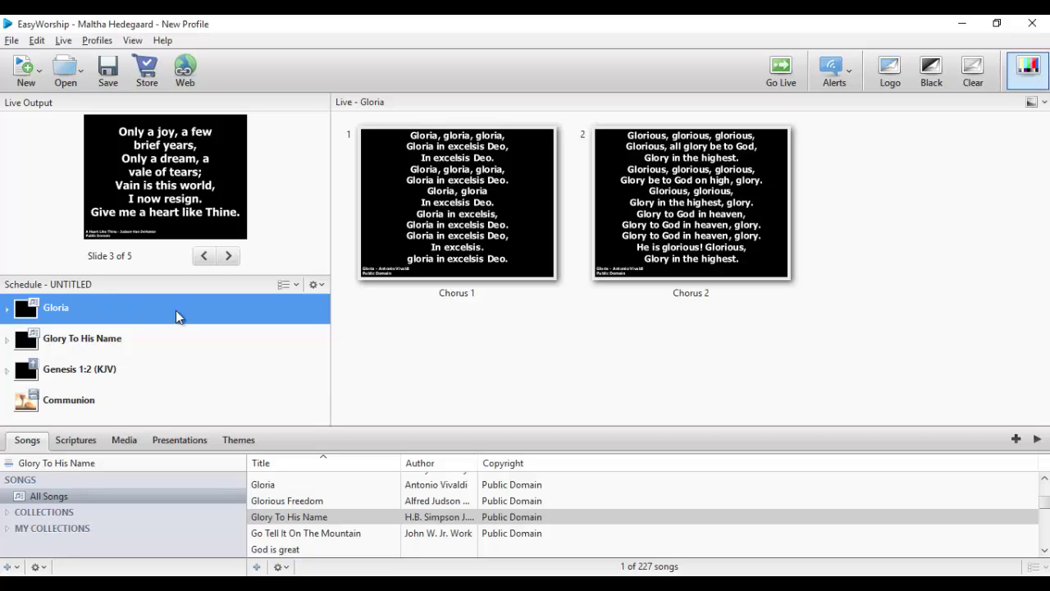
right_click(102, 308)
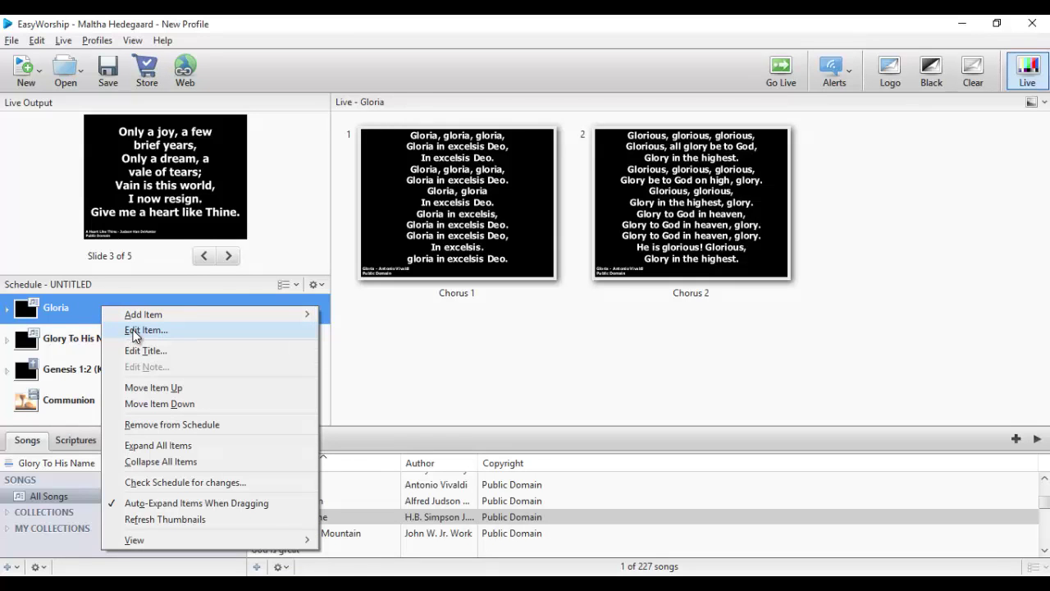
click(133, 331)
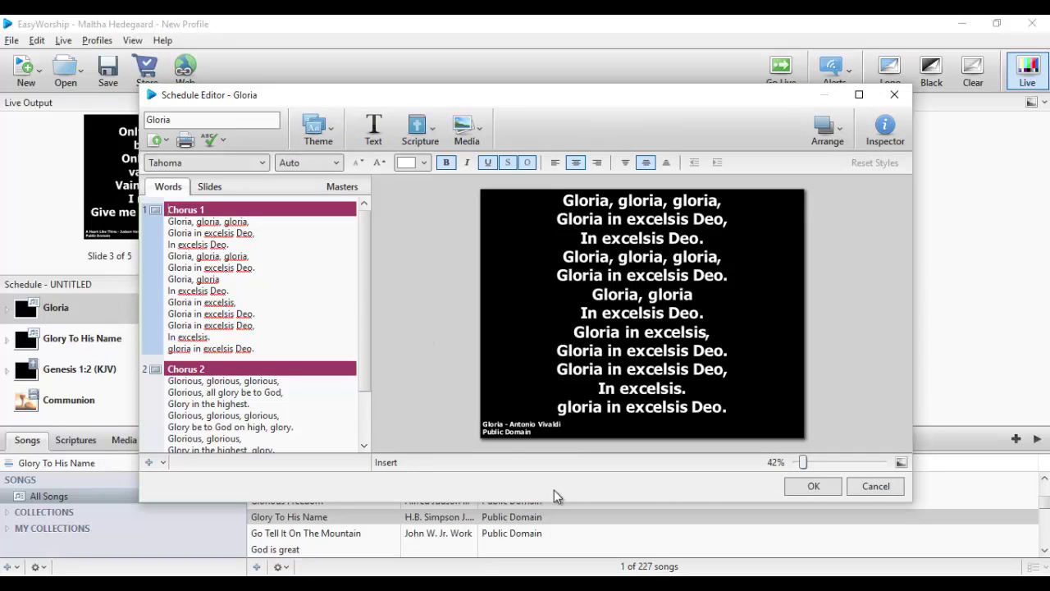
click(823, 485)
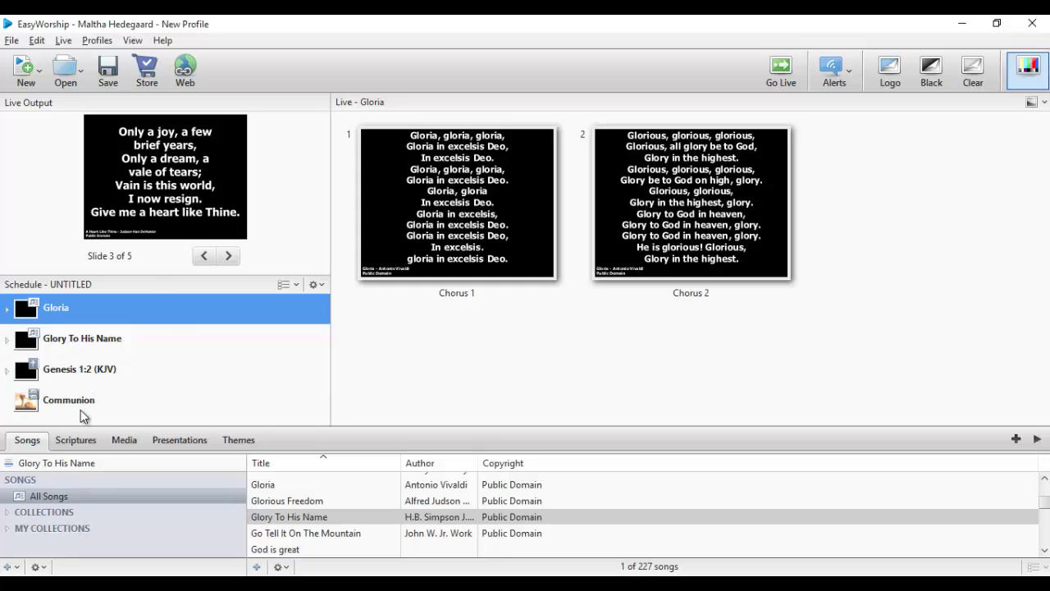
- Reorder the schedule so Communion follows Gloria and Glory To His Name comes last, after Genesis 1:2
drag(73, 402, 78, 329)
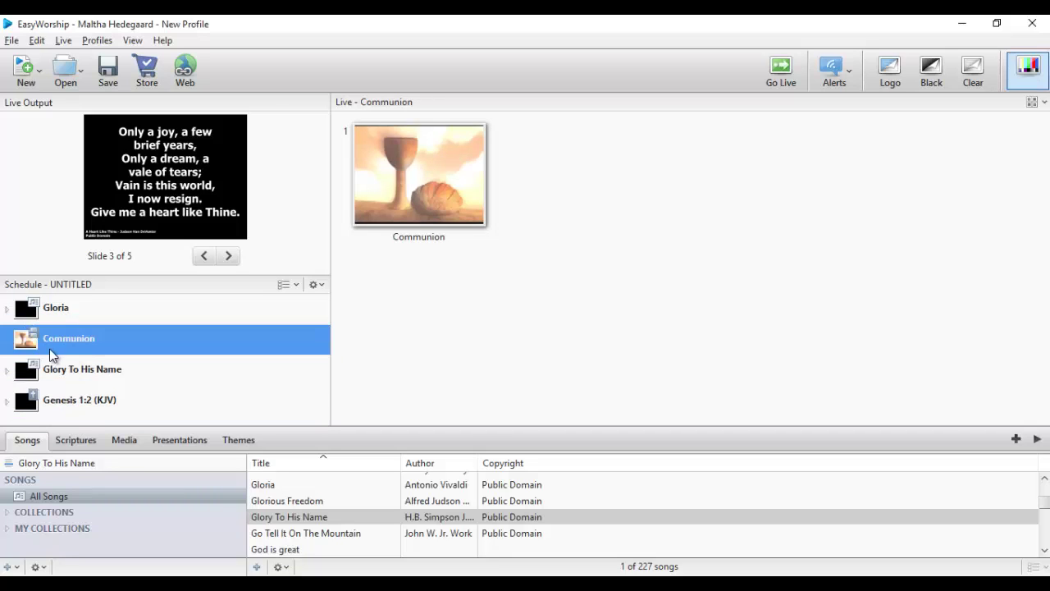
click(65, 367)
drag(65, 372, 64, 402)
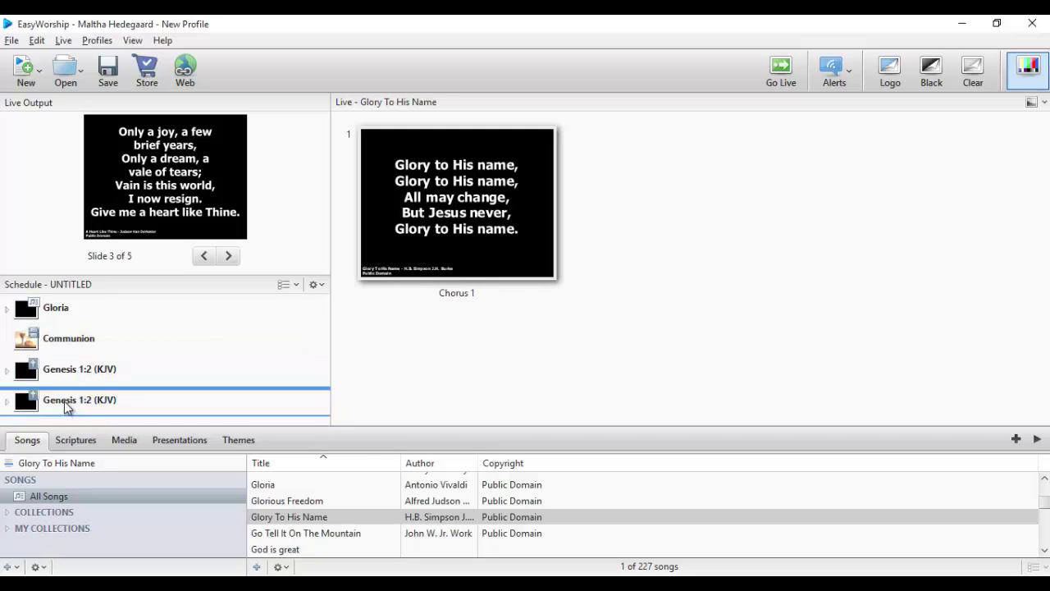
- Examine the options available for the scheduled Communion item, including those for adding items and changing the view
click(70, 339)
right_click(70, 339)
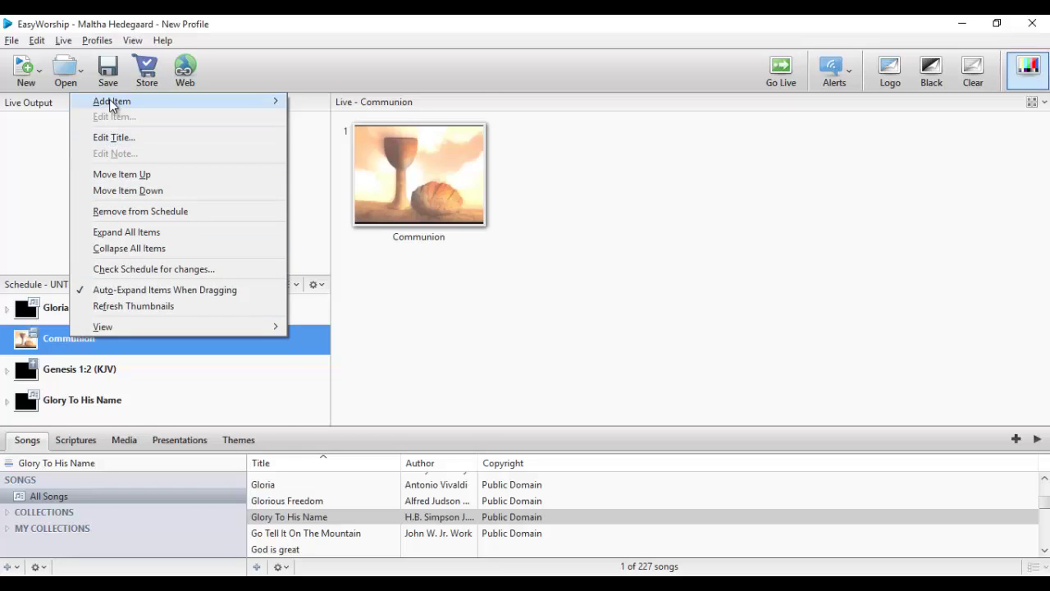
mouse_move(112, 104)
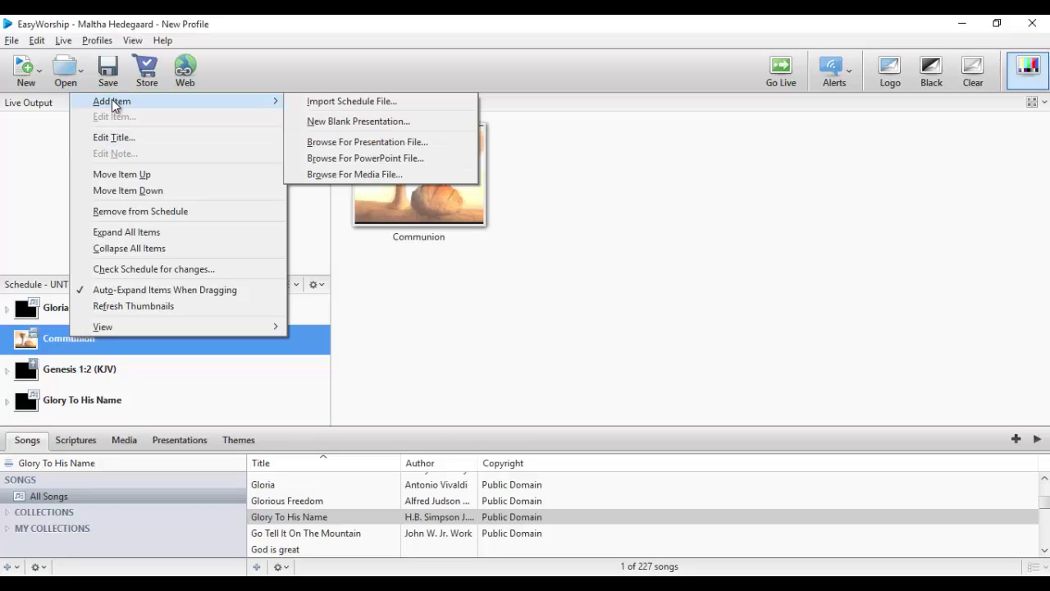
mouse_move(189, 326)
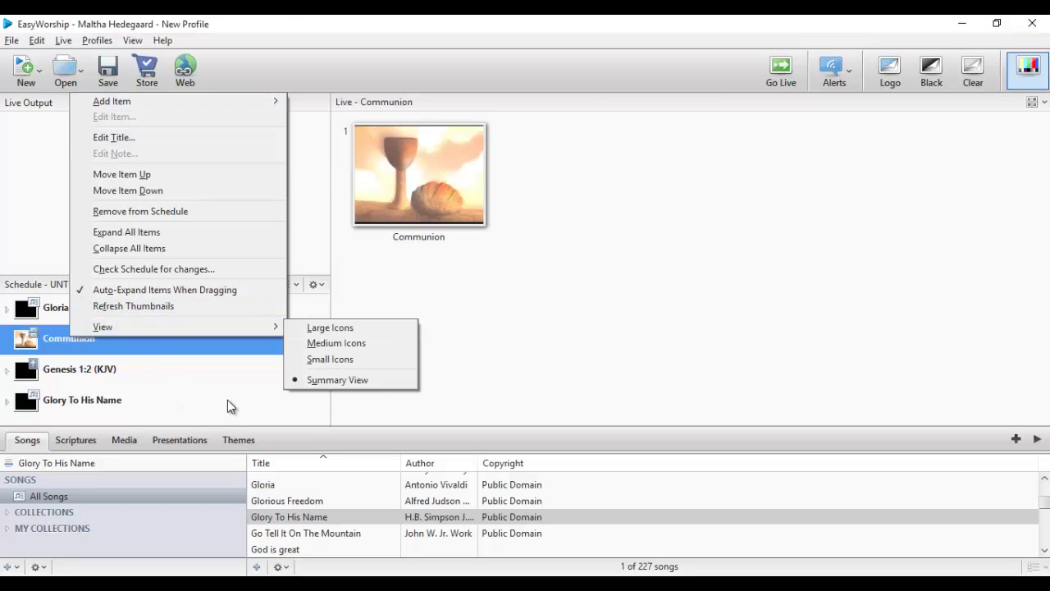
click(227, 400)
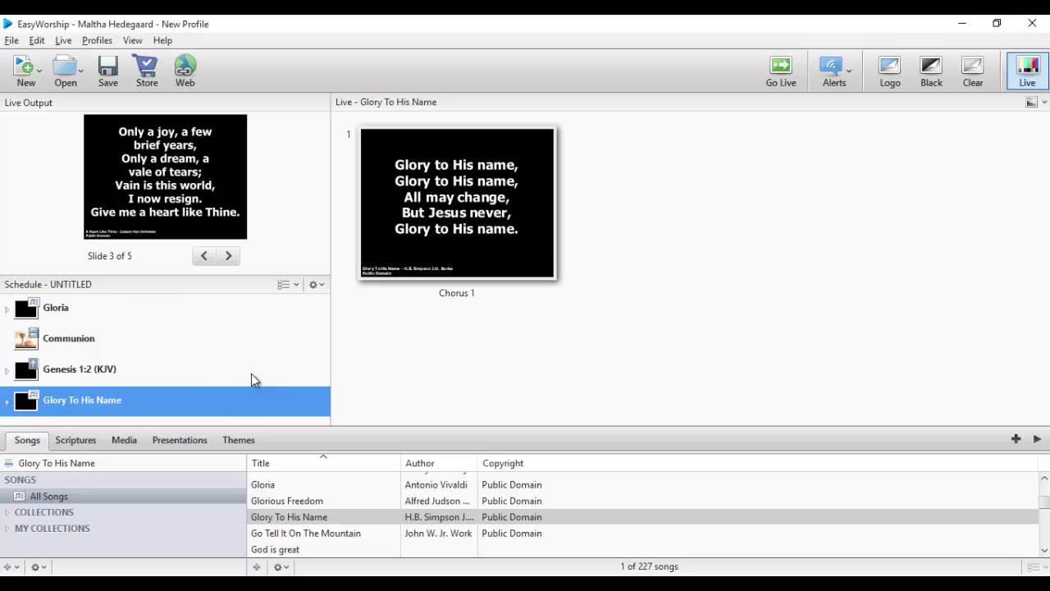
- Send Chorus 1 of the scheduled song "Gloria" to the live output
click(46, 320)
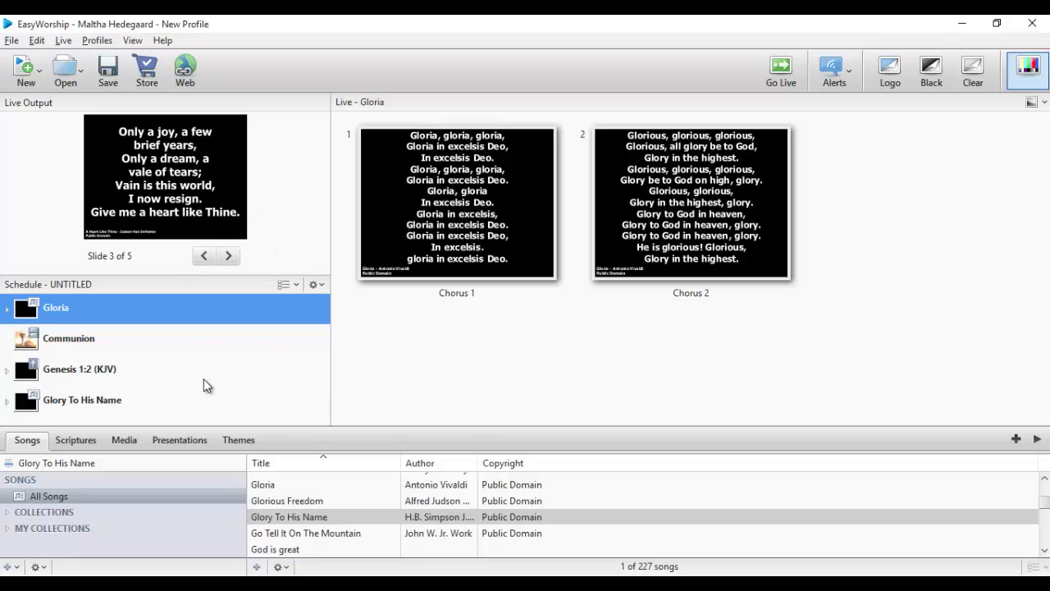
click(460, 198)
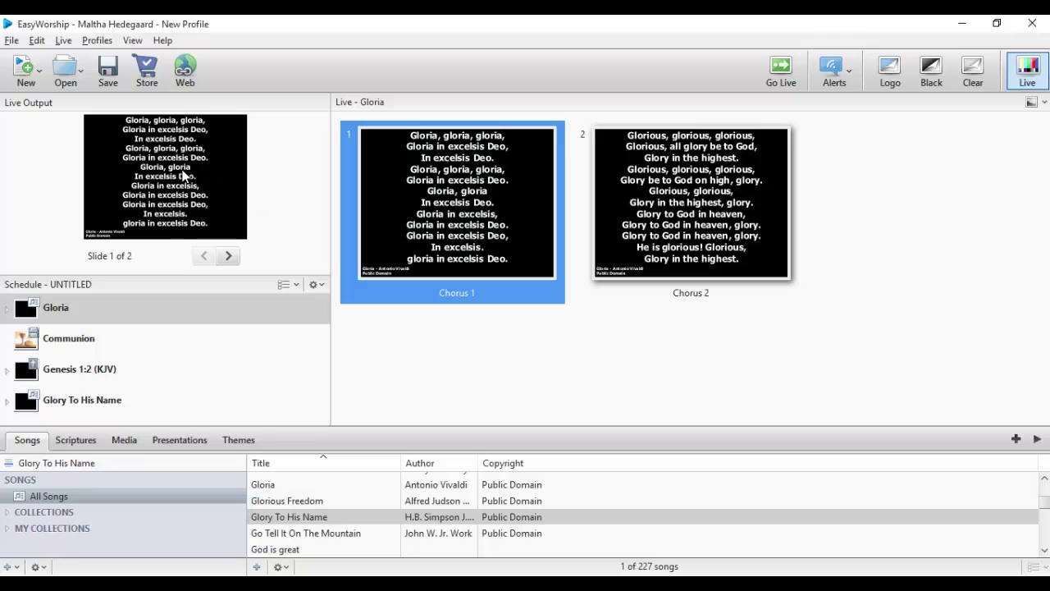
- Switch the layout to Preview and Live, and preview the scheduled Communion item
click(134, 41)
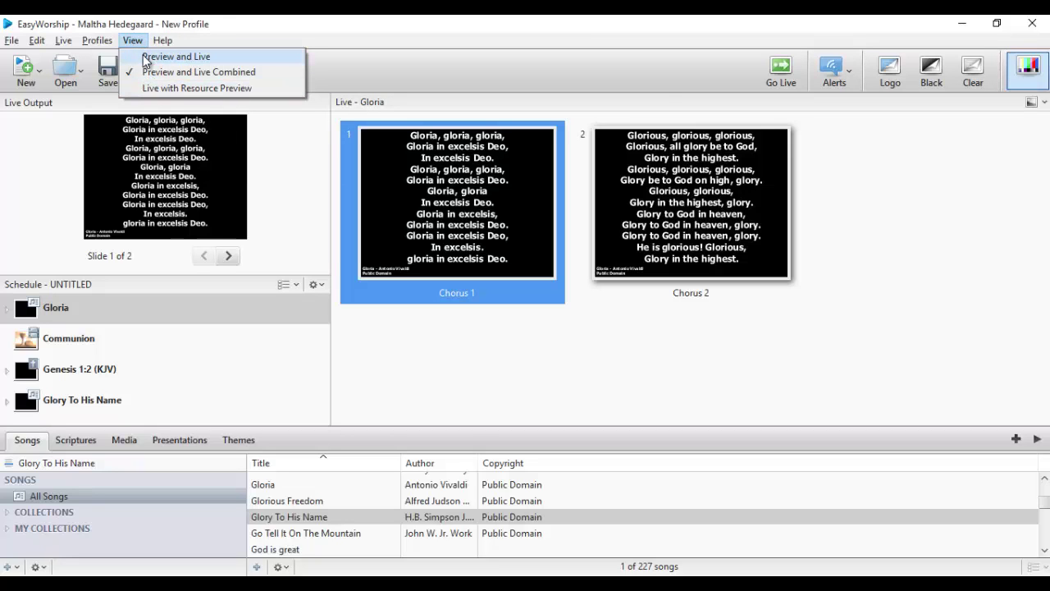
click(144, 57)
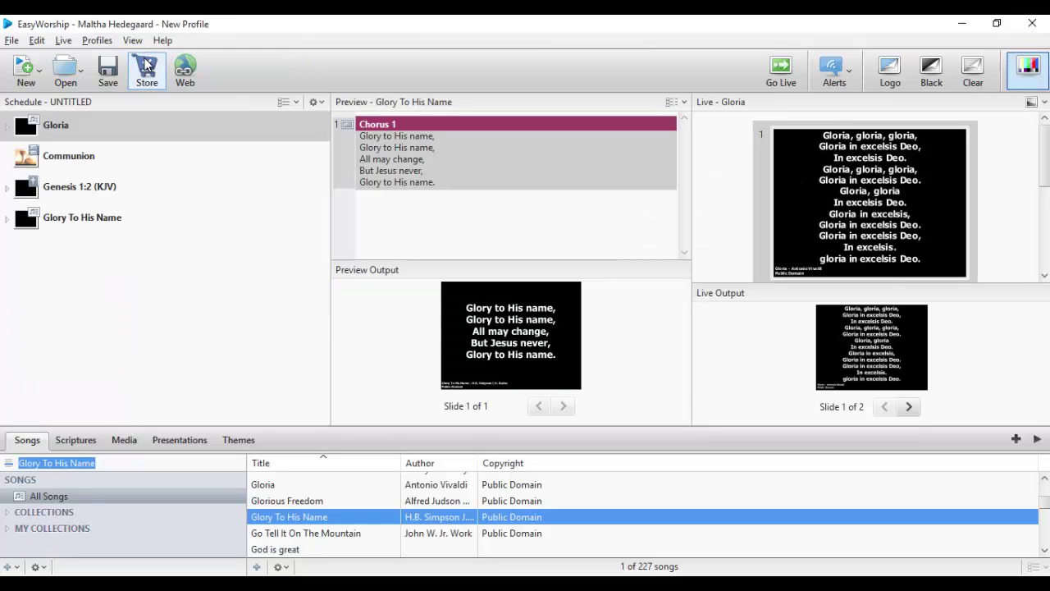
click(424, 160)
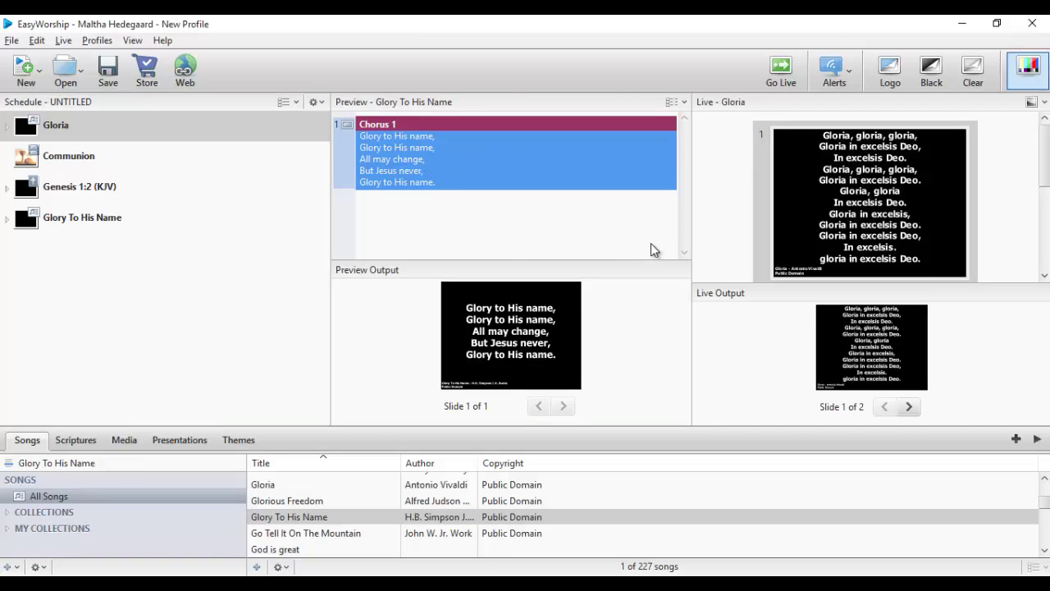
click(74, 154)
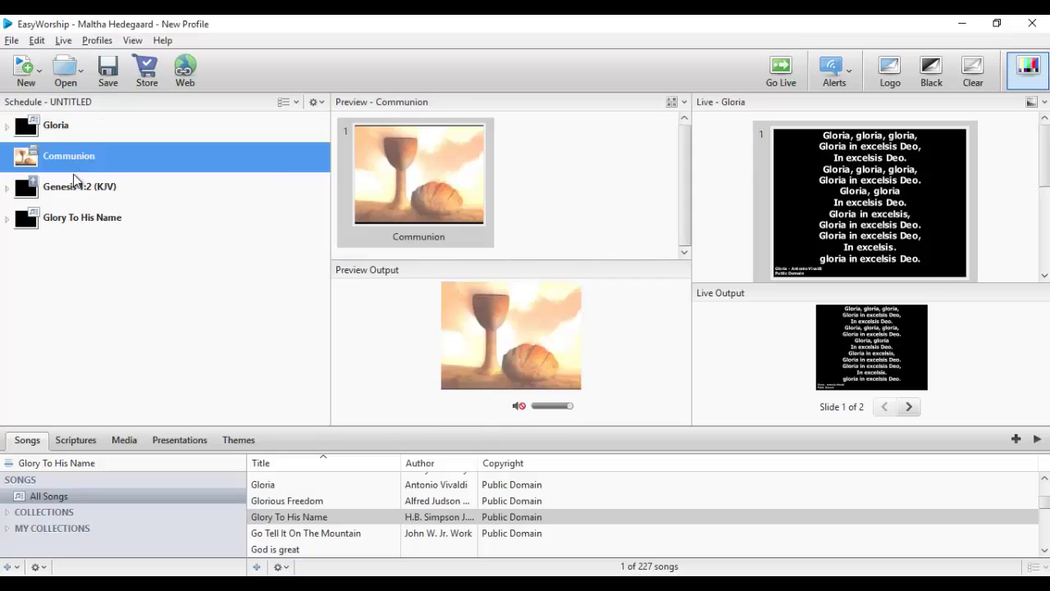
- Preview the scheduled song "Glory To His Name" and send its Chorus 1 to the live output
click(75, 188)
click(105, 217)
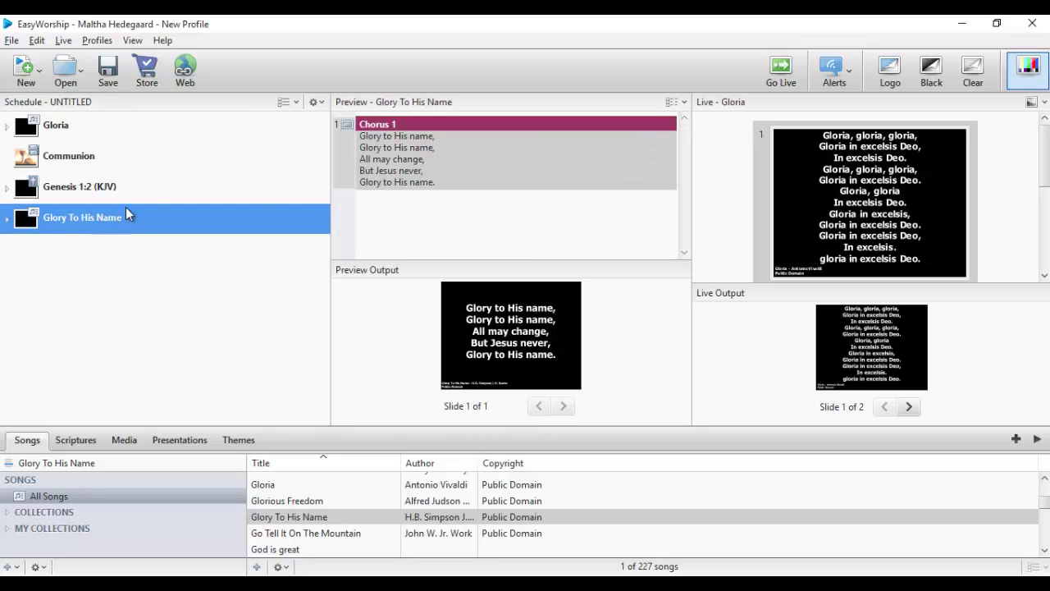
click(396, 170)
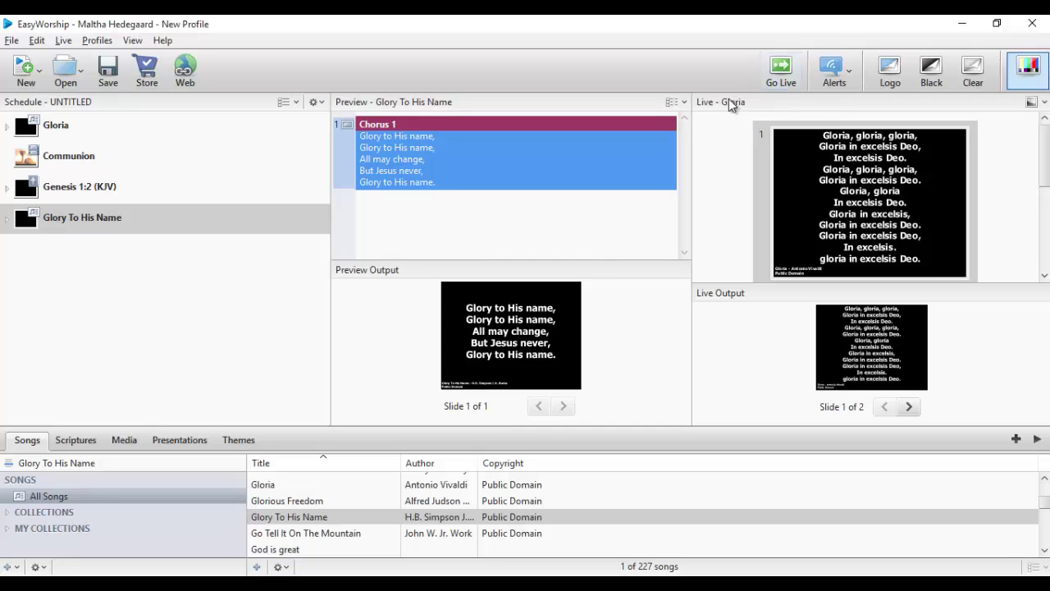
click(777, 79)
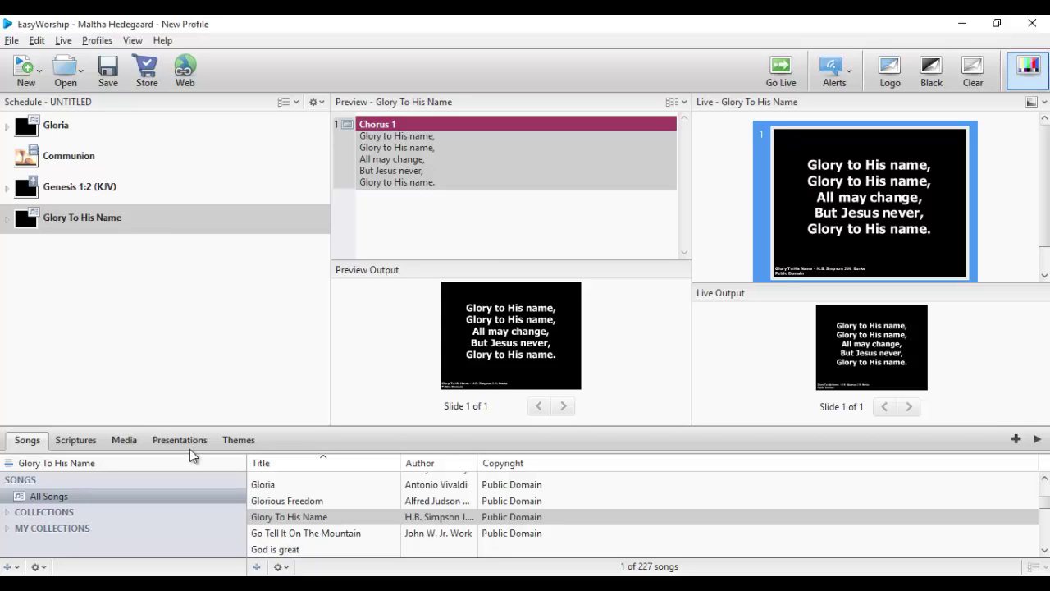
- Look through the media and scripture libraries, and show the list of more available Bible translations
click(125, 440)
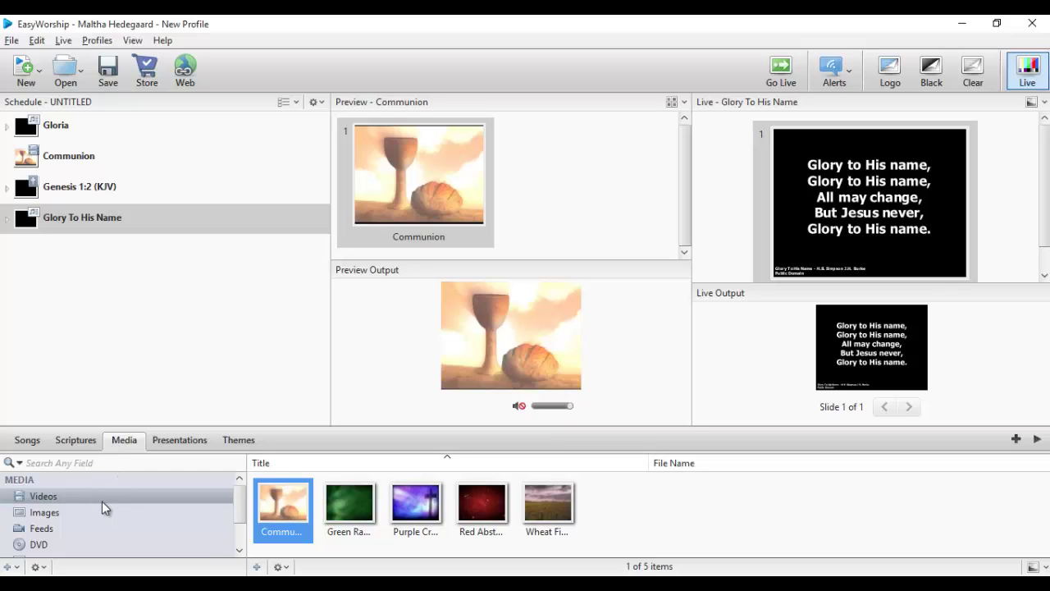
click(73, 442)
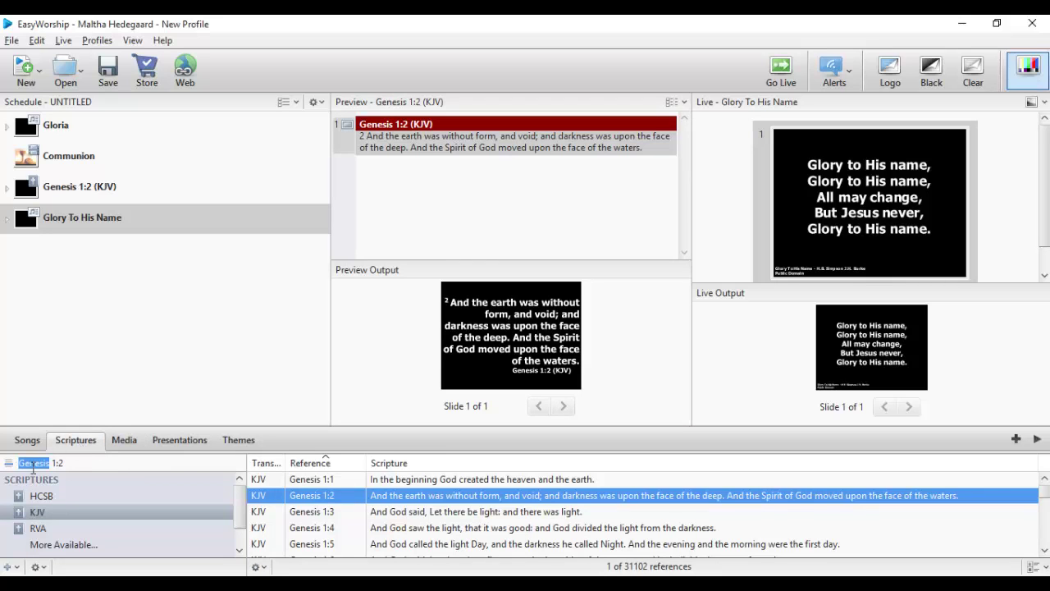
click(236, 513)
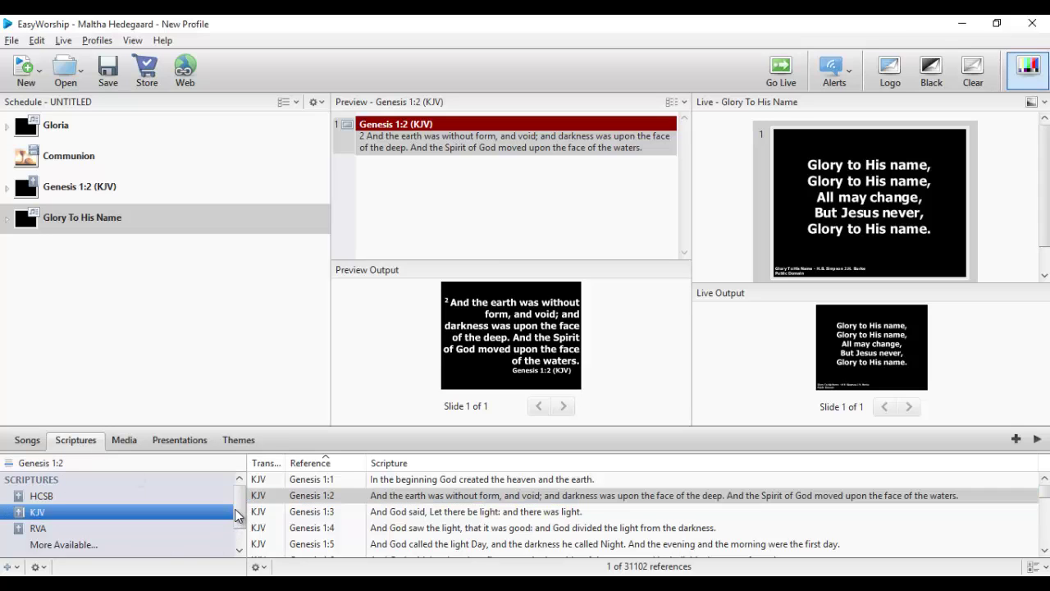
drag(236, 514, 242, 534)
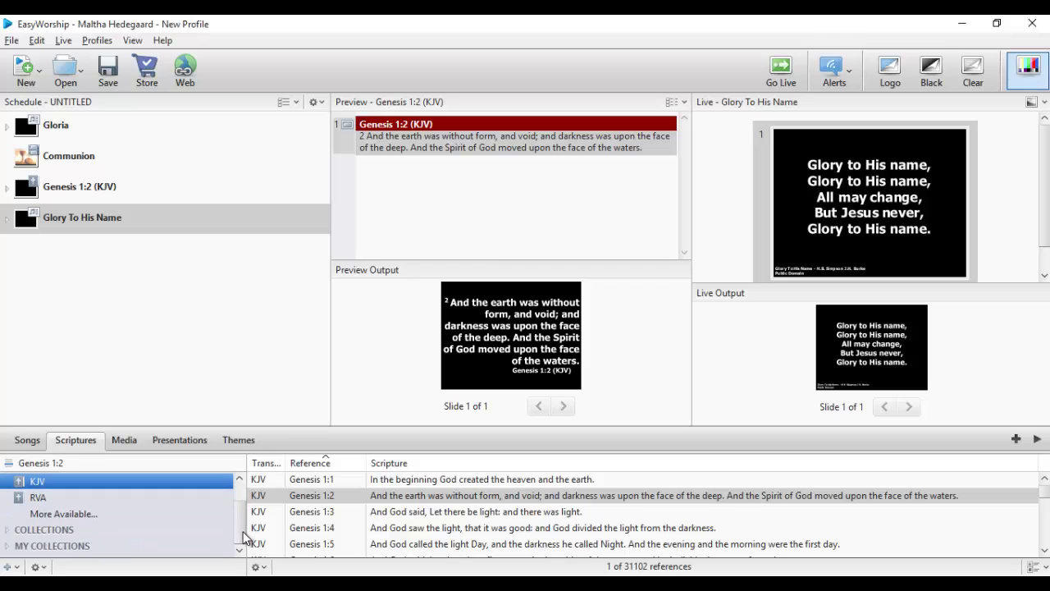
click(57, 513)
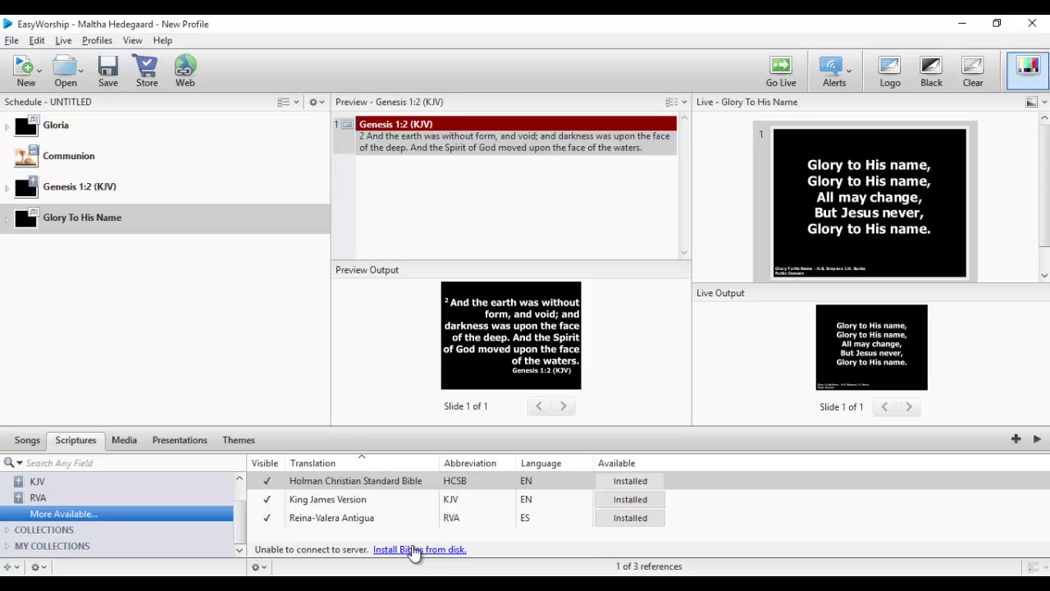
- Add the Communion video from the media library to the end of the schedule
click(137, 441)
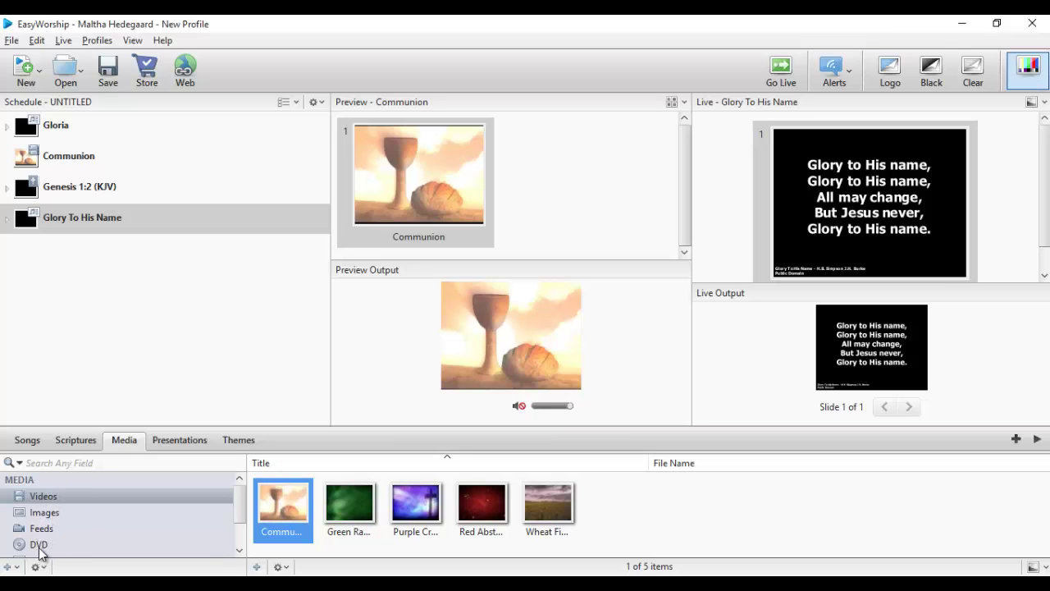
click(58, 493)
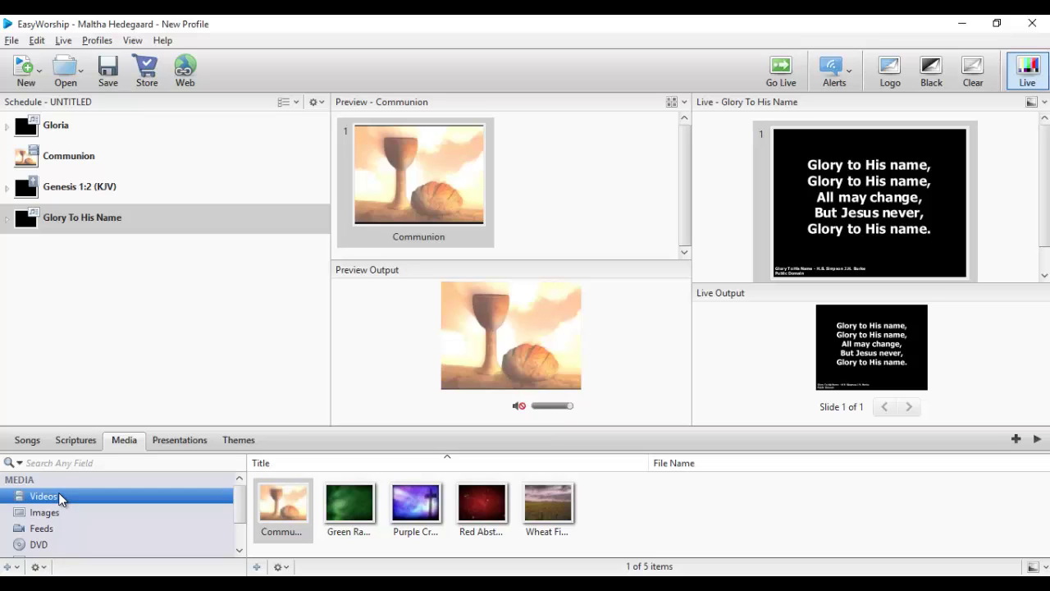
click(1015, 440)
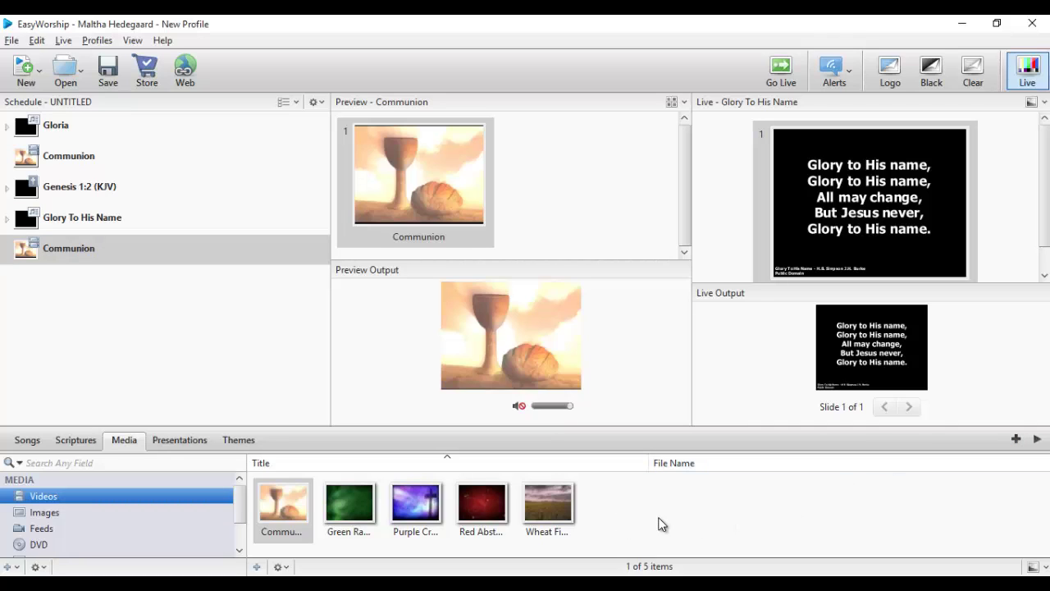
- Import the "GUAVA JUICE COOKS BREAKFAST EGGS AND SAUSAGE" video from the Desktop into the video library and preview it
click(257, 566)
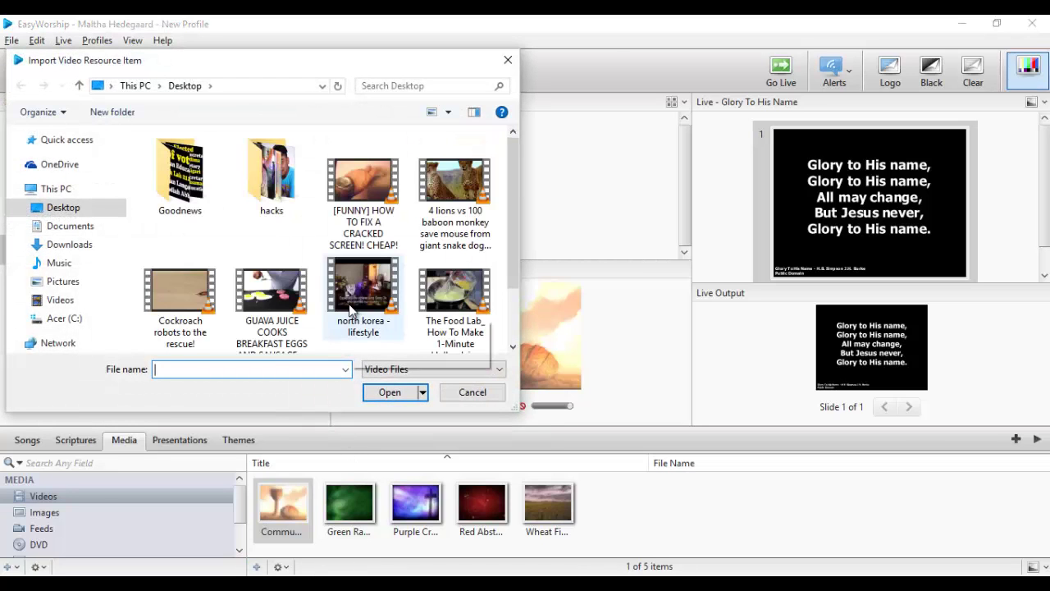
click(275, 308)
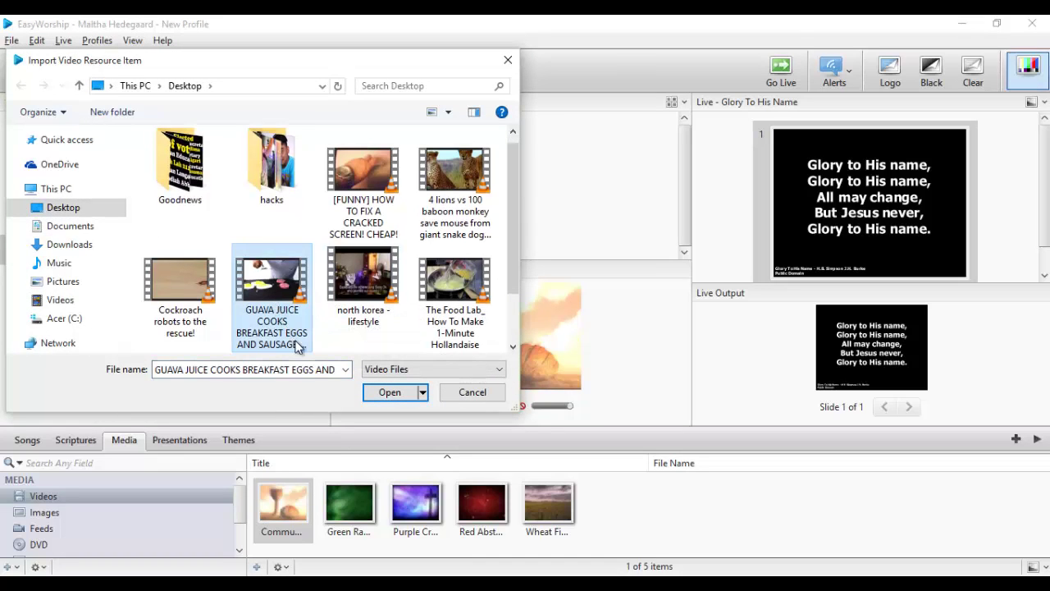
click(388, 392)
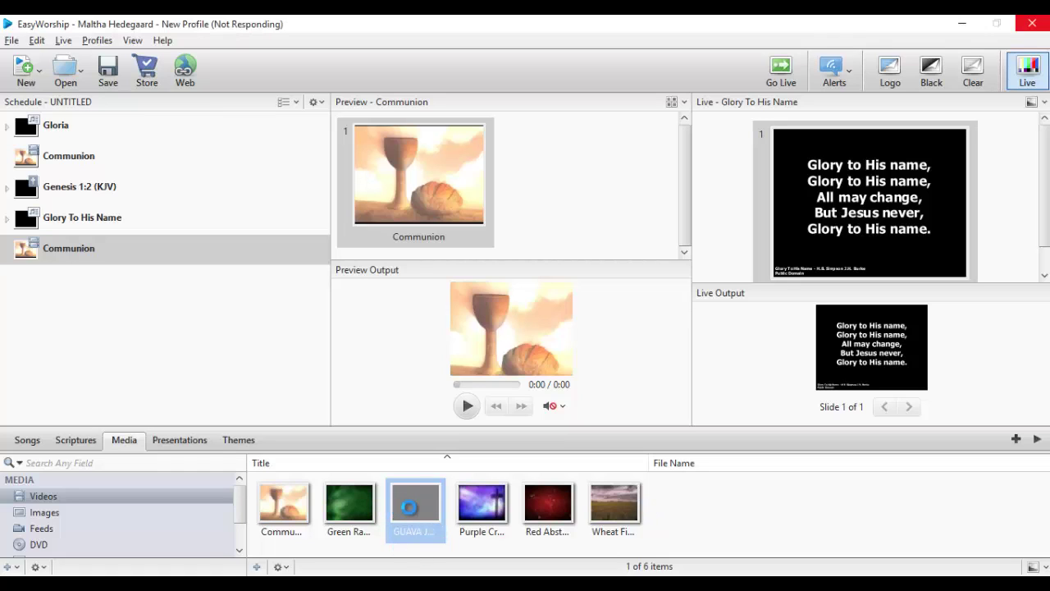
click(409, 507)
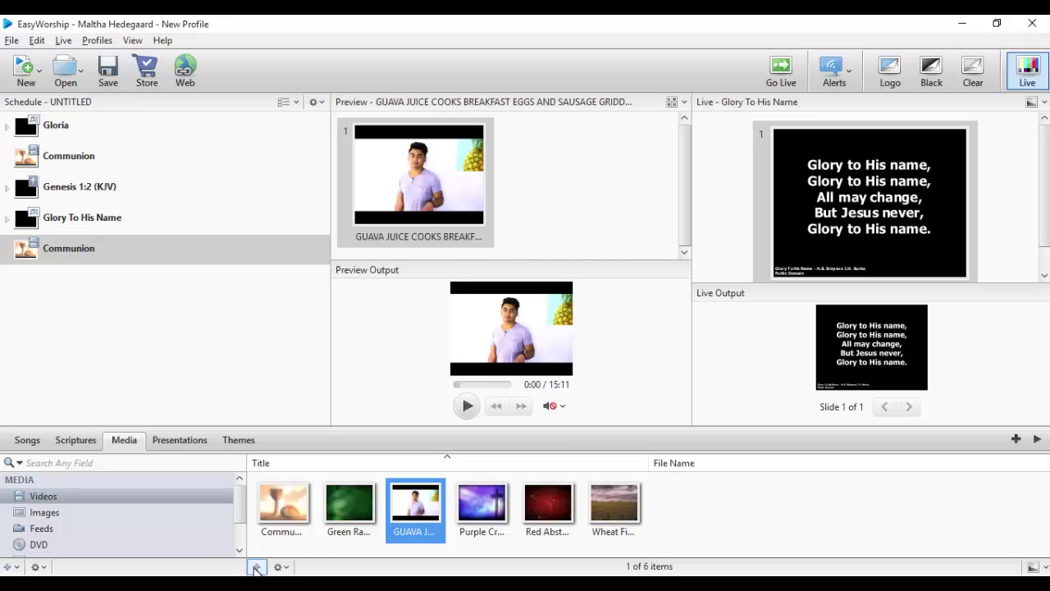
- Import the image PH00608 from the pppp folder in Pictures into the image library
click(77, 512)
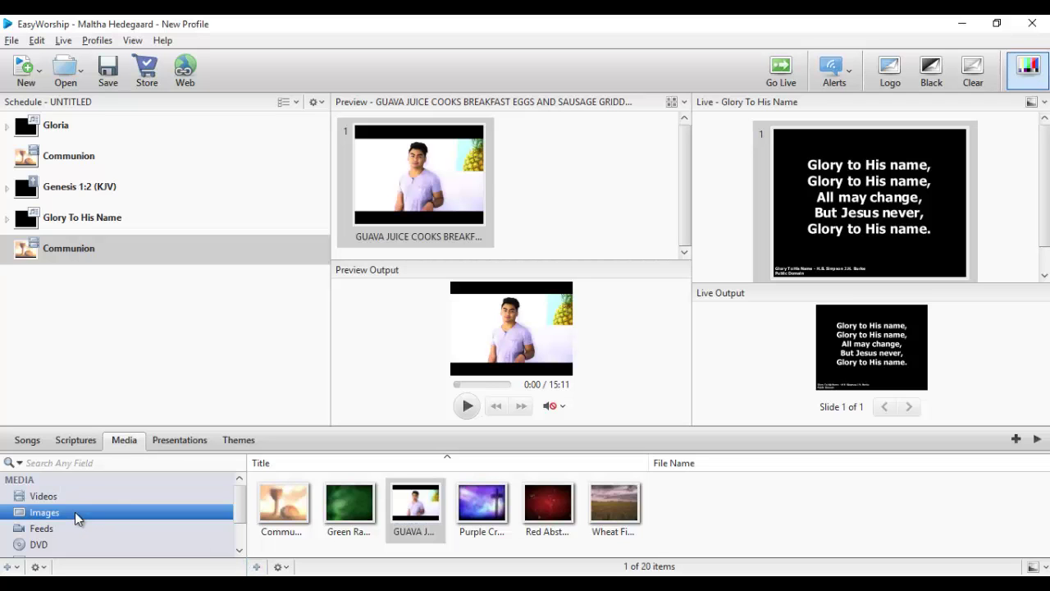
click(256, 567)
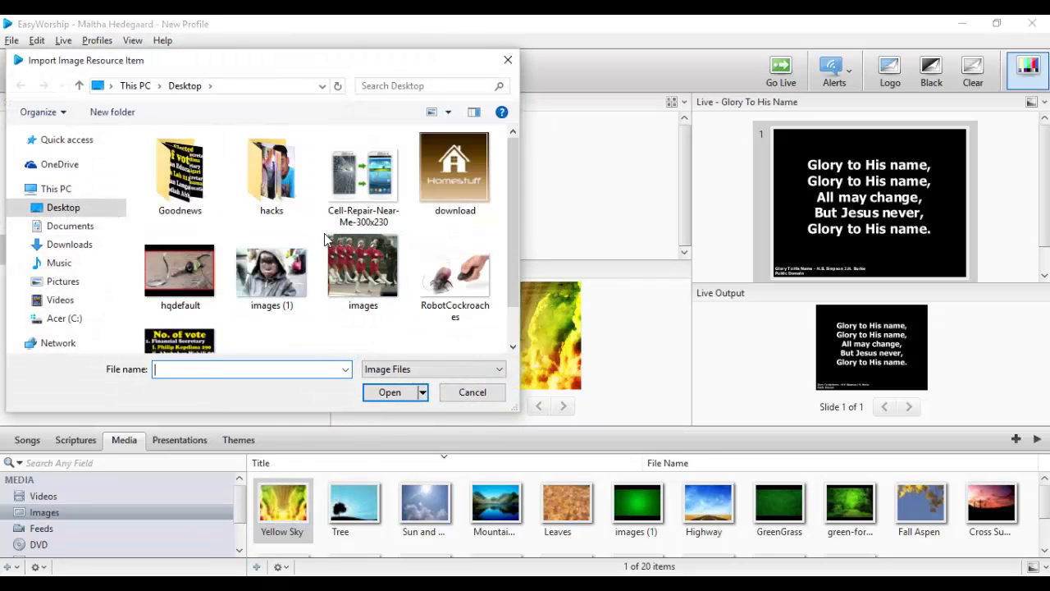
click(53, 282)
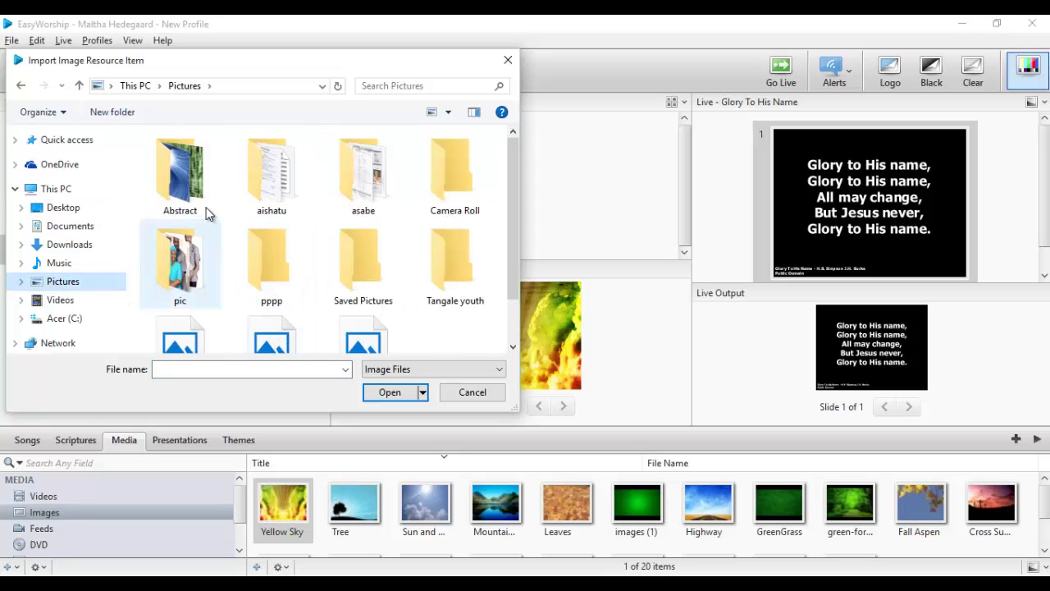
double_click(271, 262)
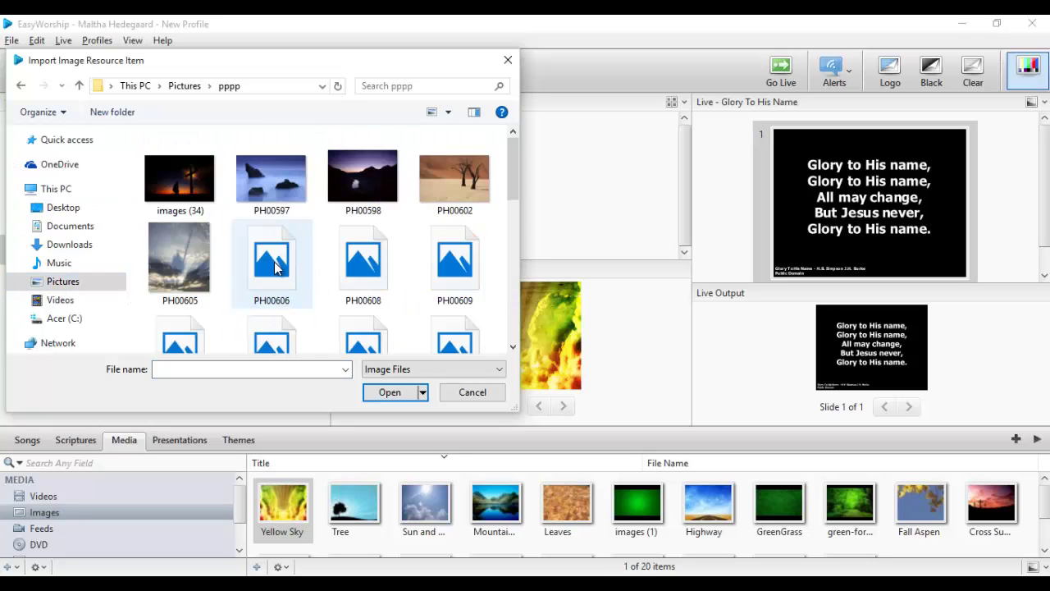
click(355, 270)
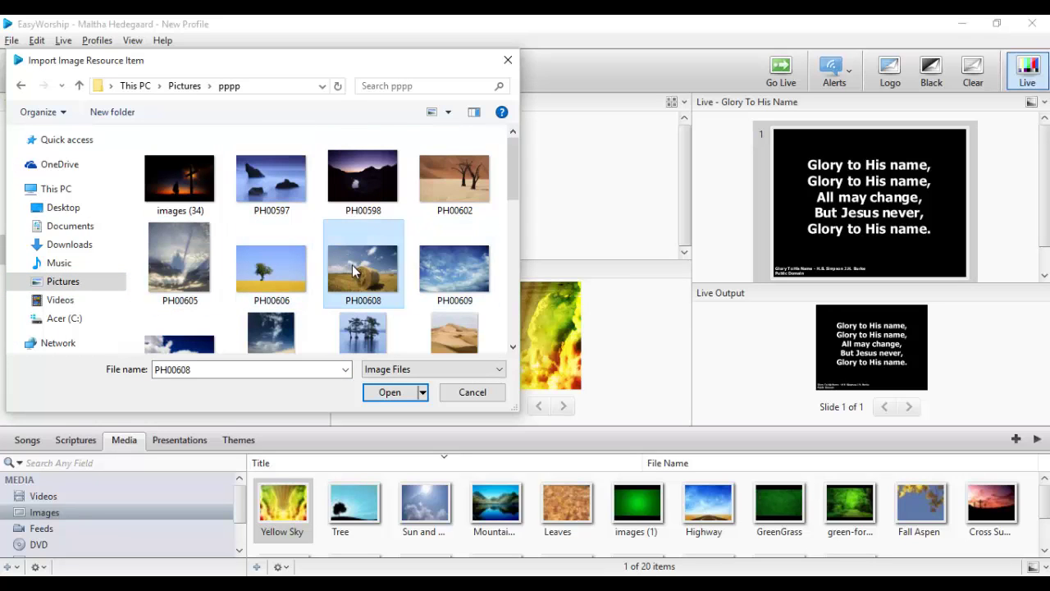
click(390, 392)
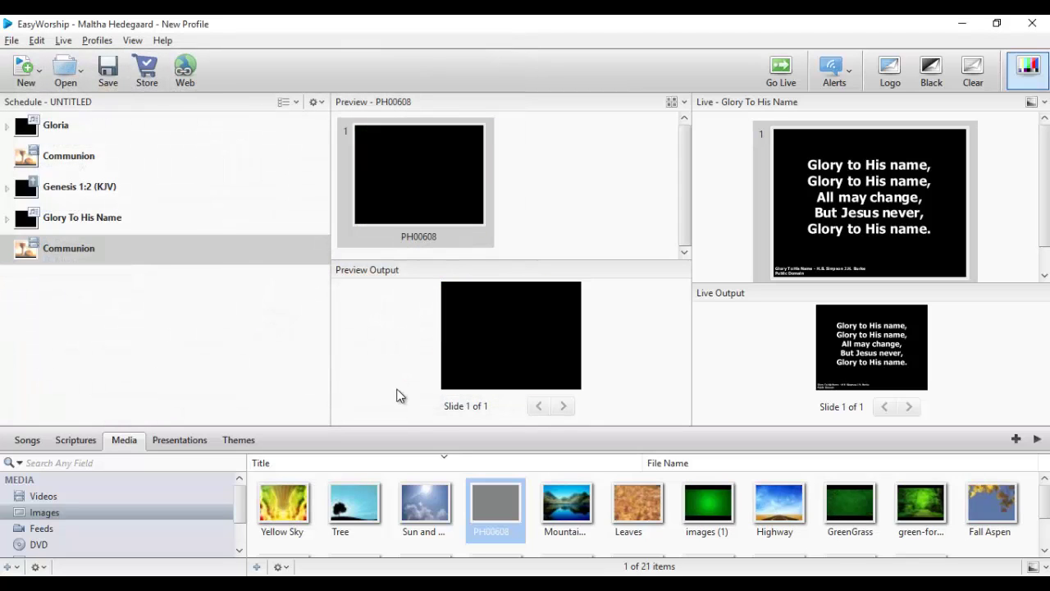
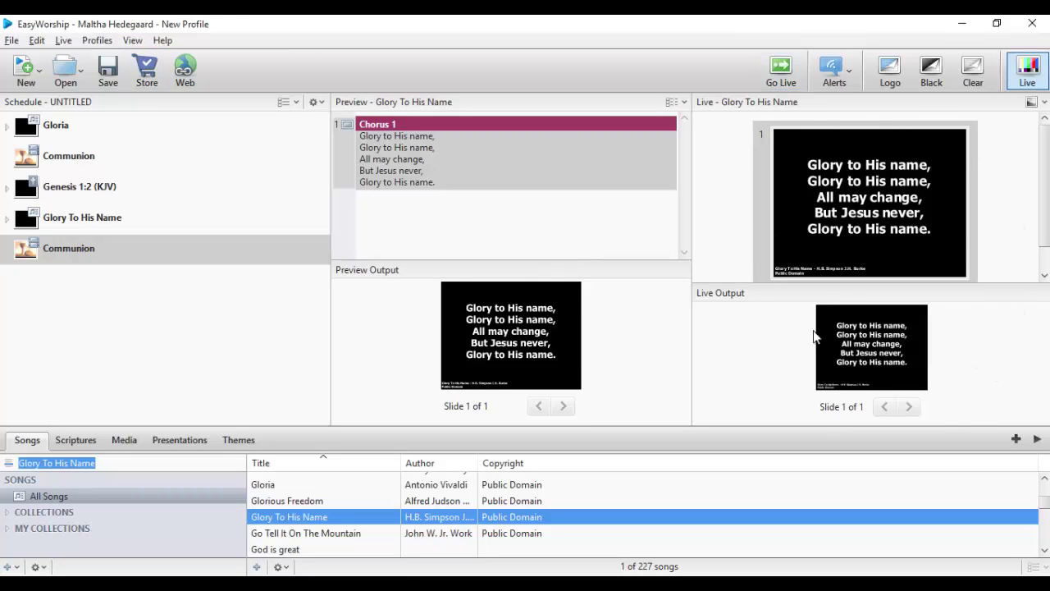
- Try the Live with Resource Preview layout, and switch to the Preview and Live Combined layout
click(132, 41)
click(139, 87)
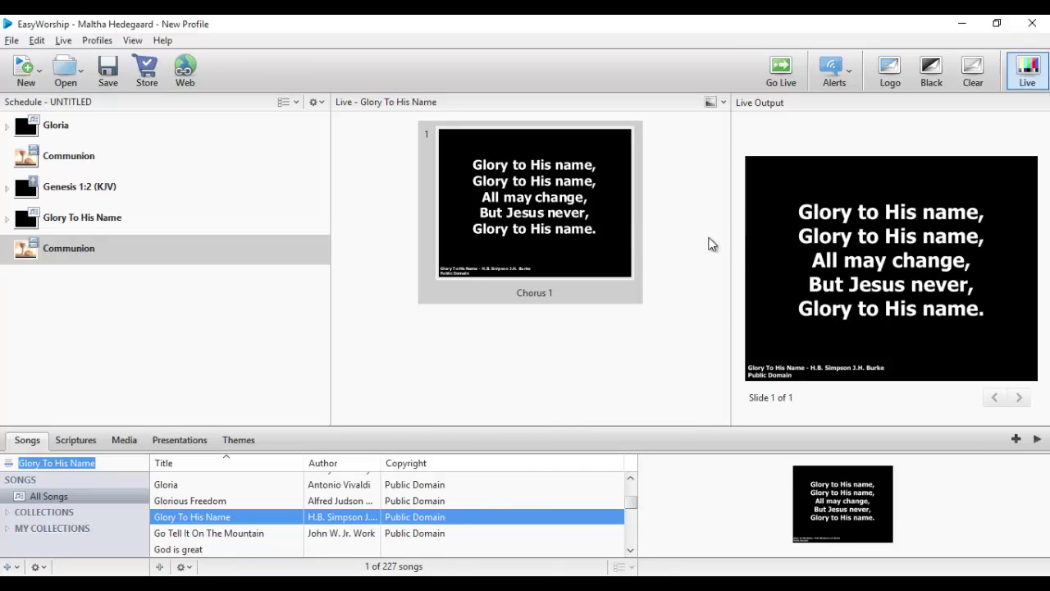
click(131, 41)
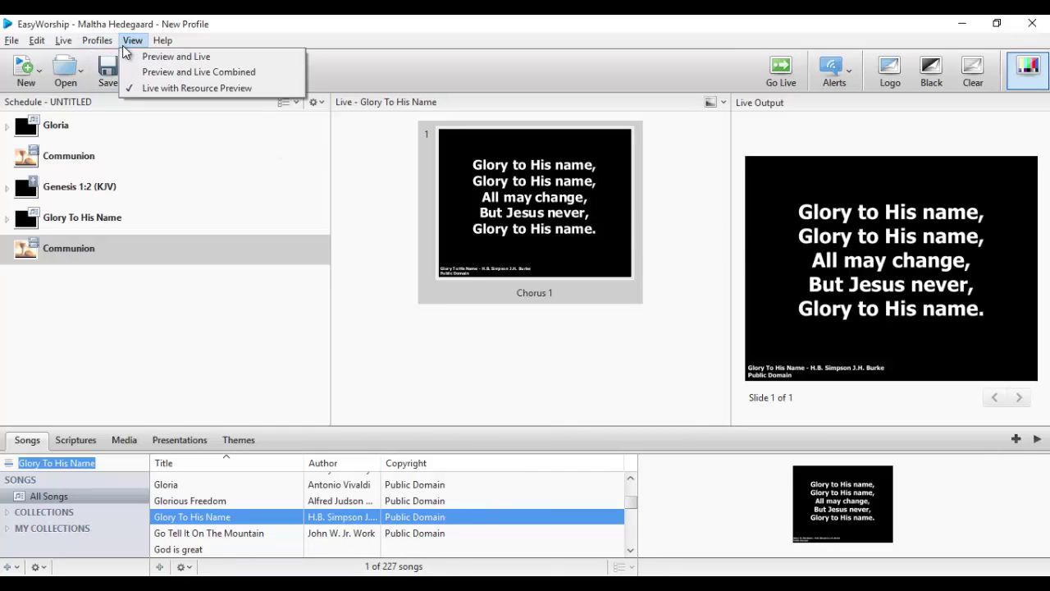
click(136, 72)
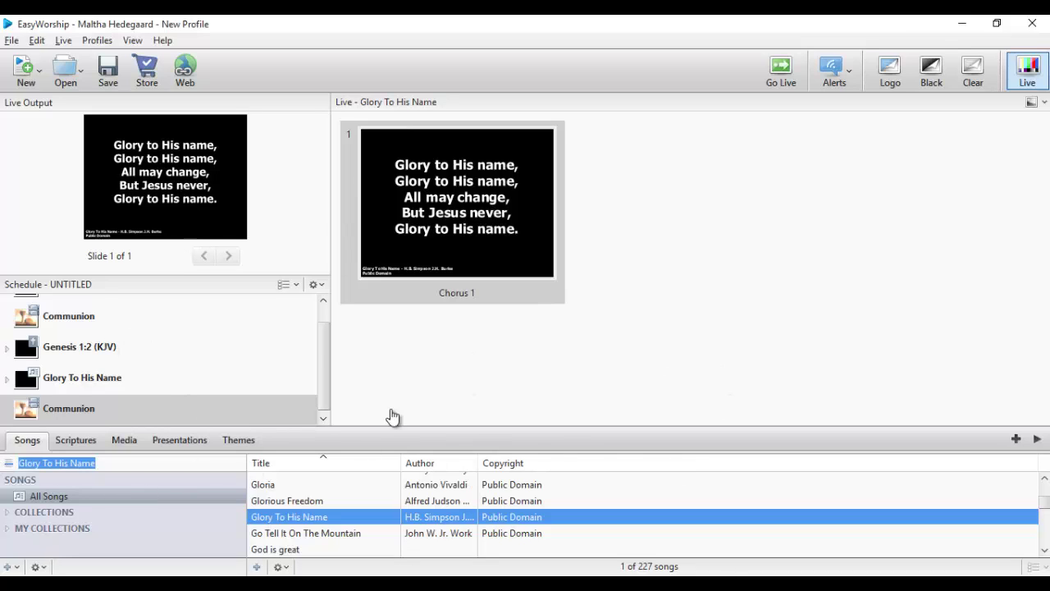
- Examine the commands available for the live output, including Show Live Output
click(63, 41)
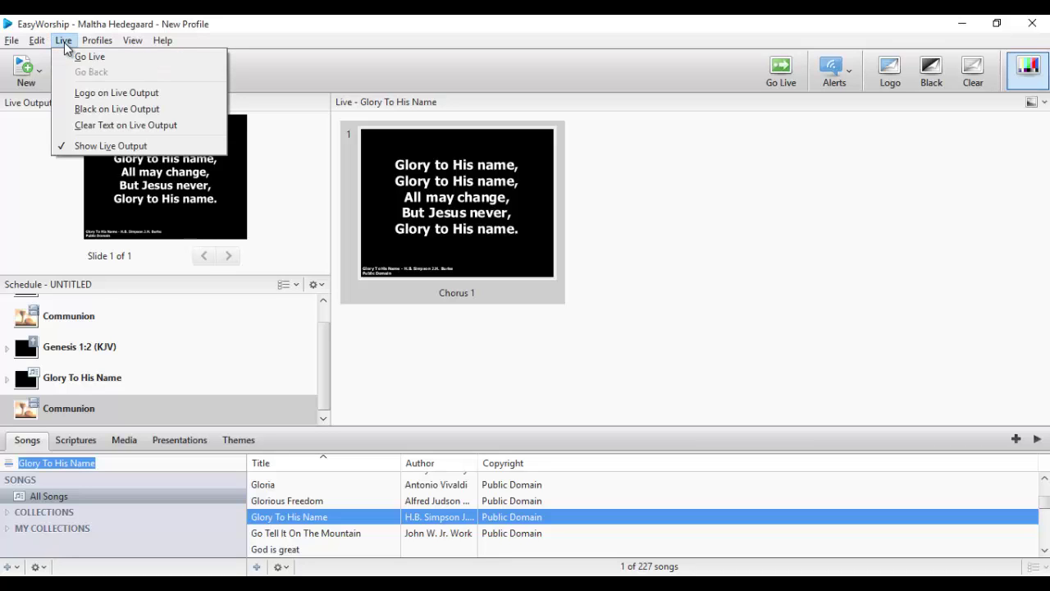
click(64, 43)
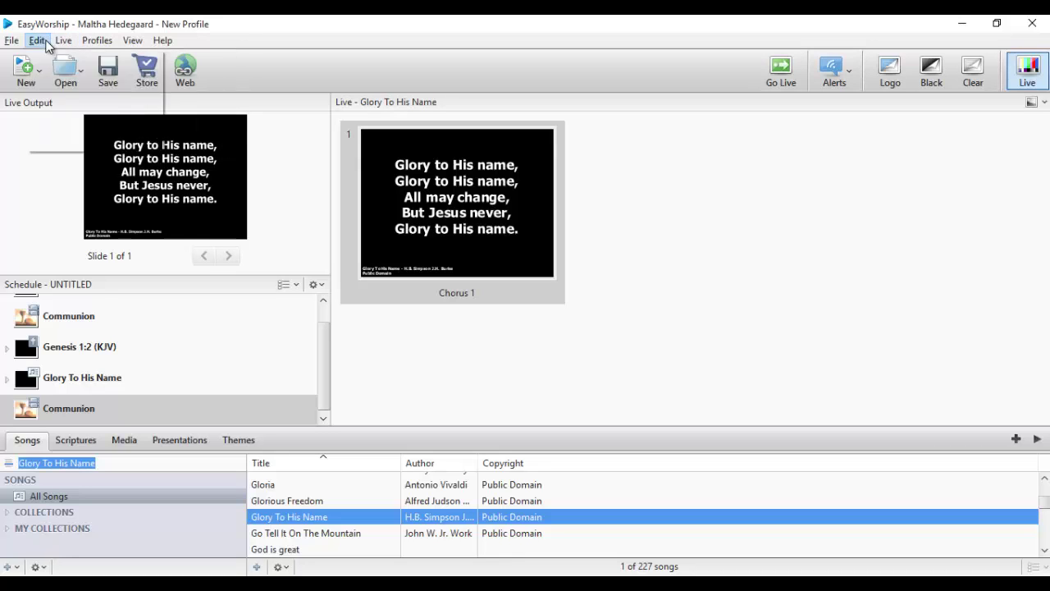
click(66, 41)
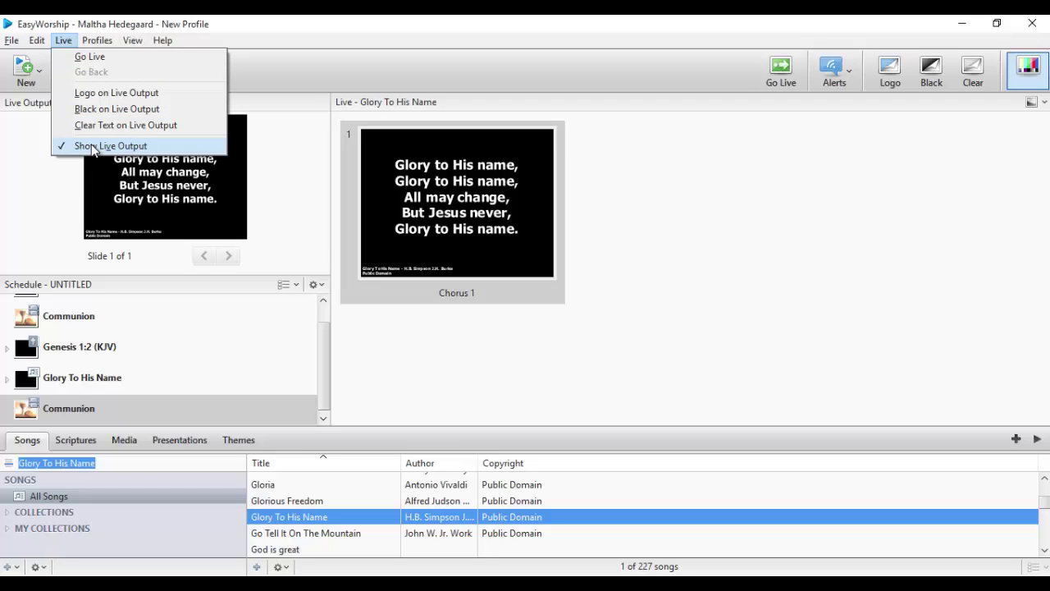
click(279, 187)
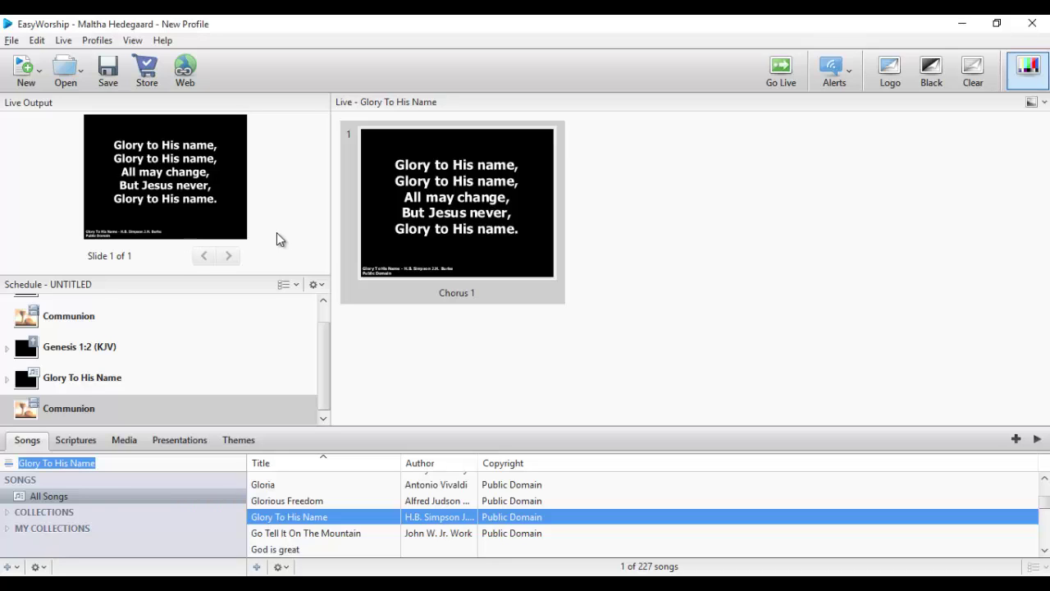
- Choose Extend as the Windows projection mode and show the commands available for the live output
key(super+p)
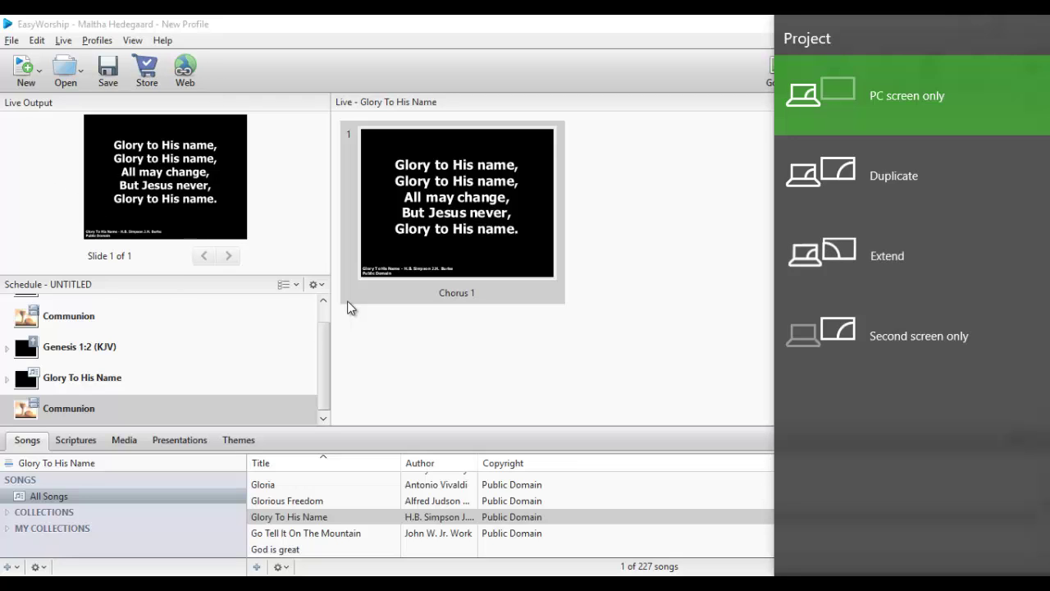
key(super+p)
key(super+p)
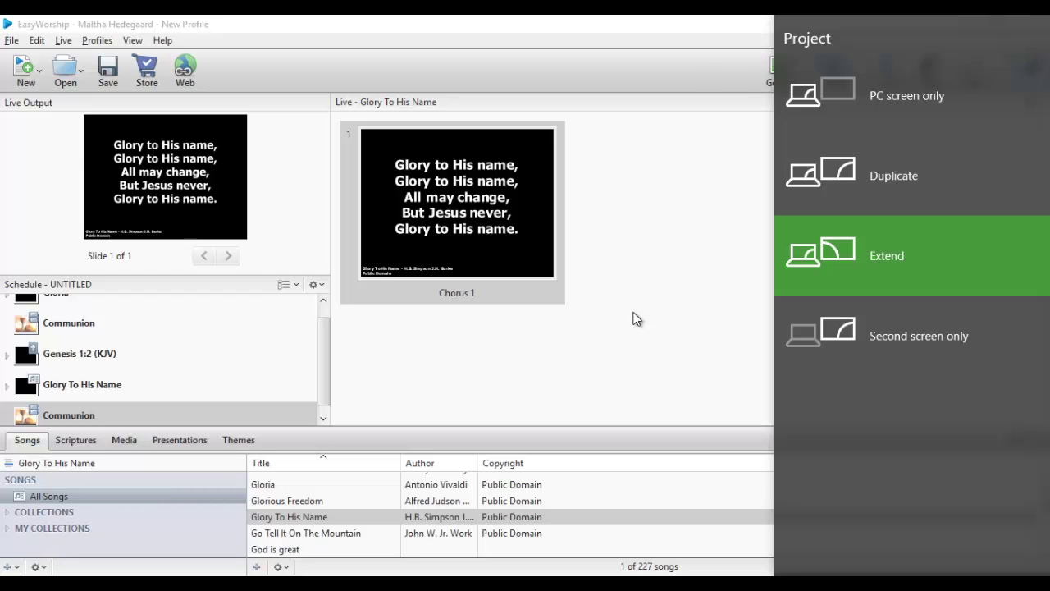
click(63, 40)
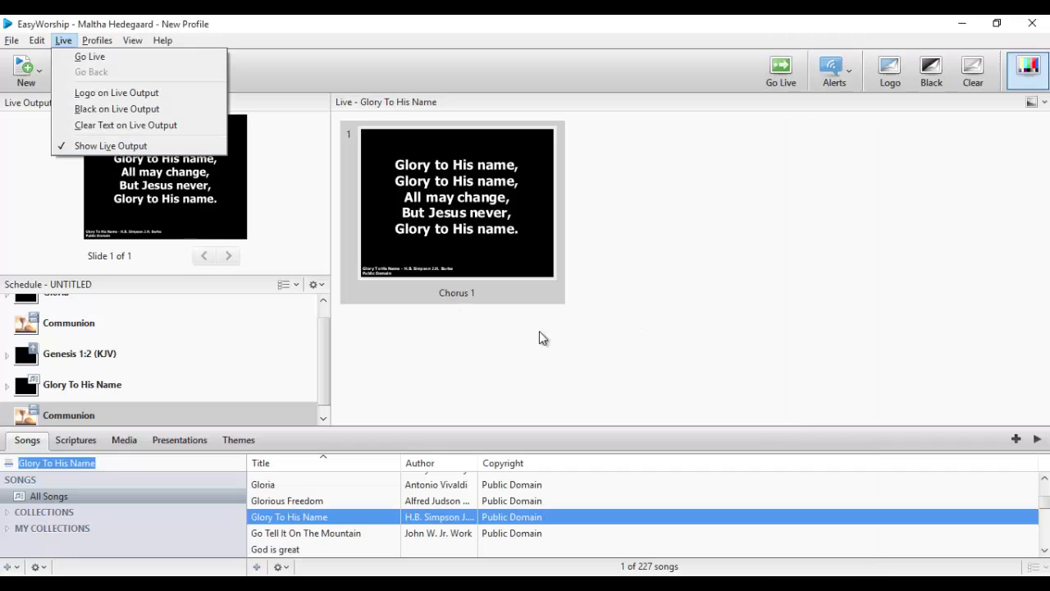